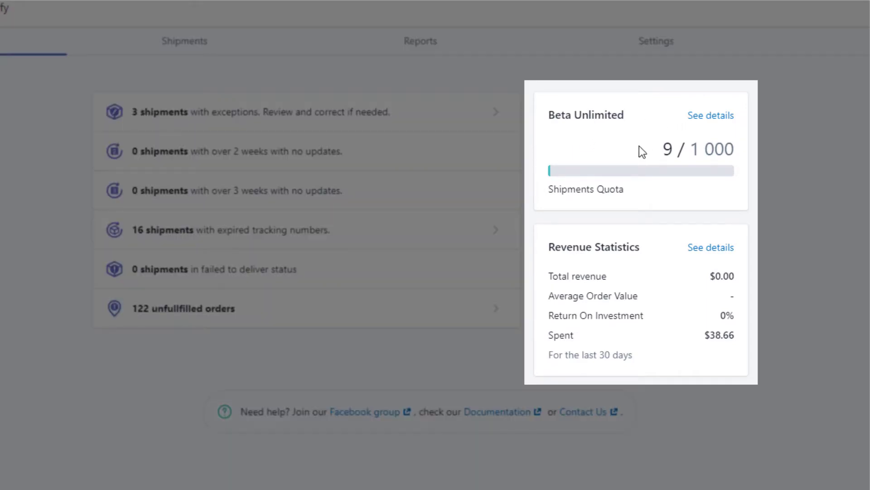
Open the Shipments list and look through the tracked shipments with their statuses, carriers and orders
left_click_drag(662, 152, 681, 153)
left_click(791, 152)
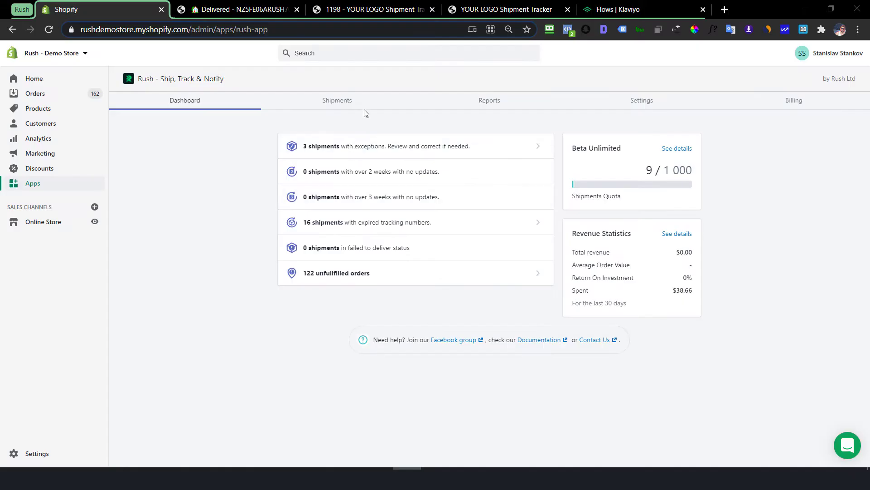
left_click(354, 107)
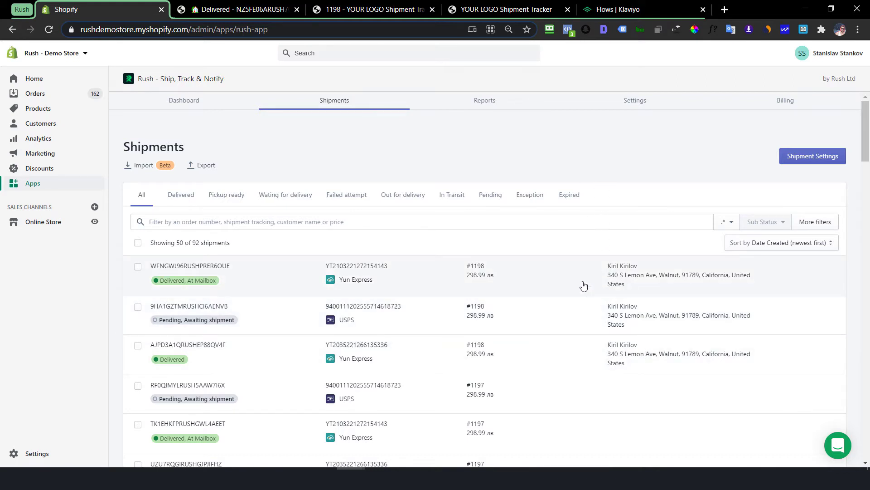
scroll(286, 295, "down", 3)
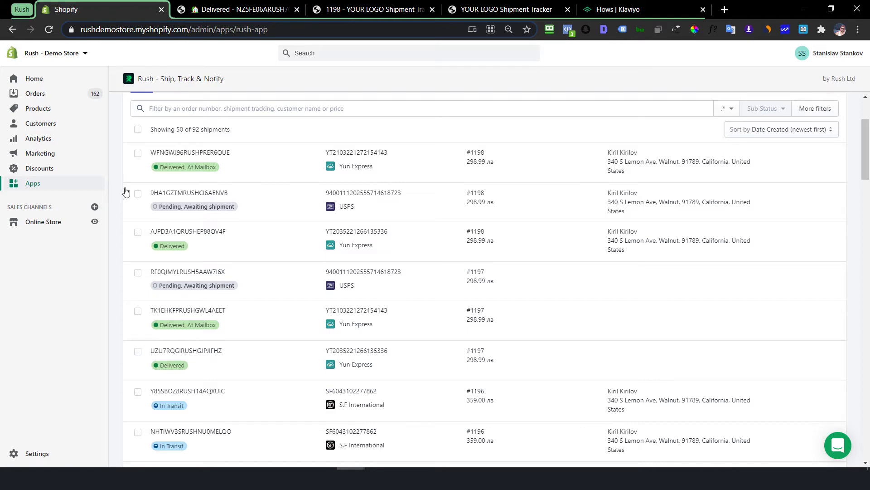
scroll(125, 188, "up", 2)
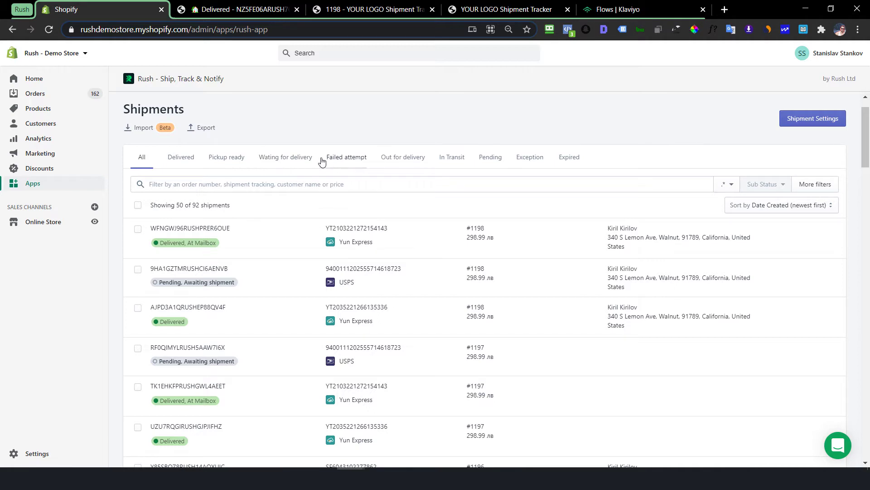
Show only Delivered shipments, narrow them to the At Mailbox sub status, and remove that sub status filter
left_click(176, 163)
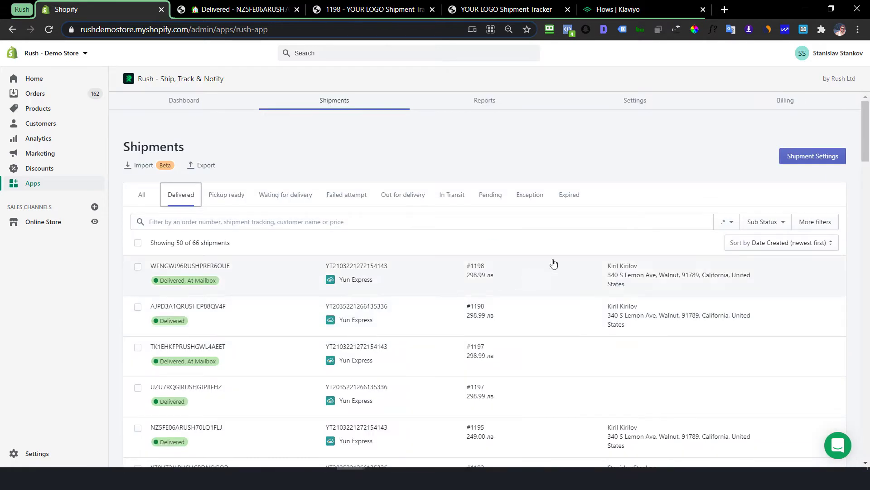
left_click(765, 225)
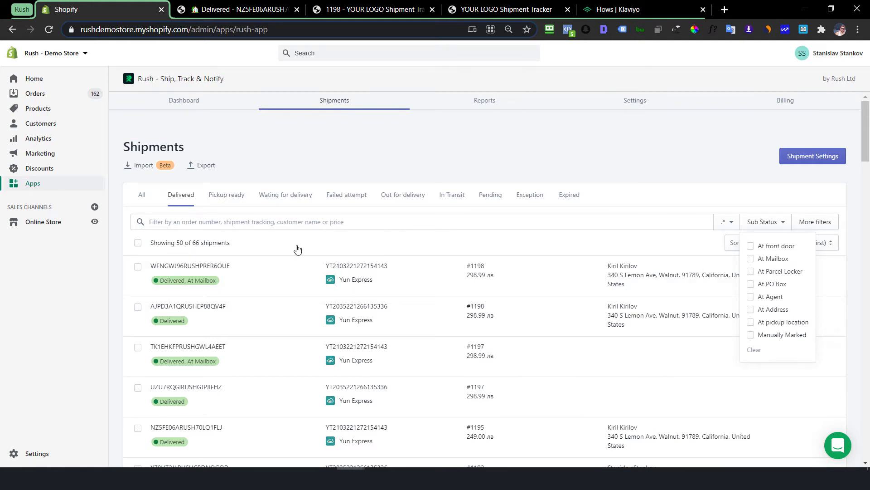
left_click(770, 261)
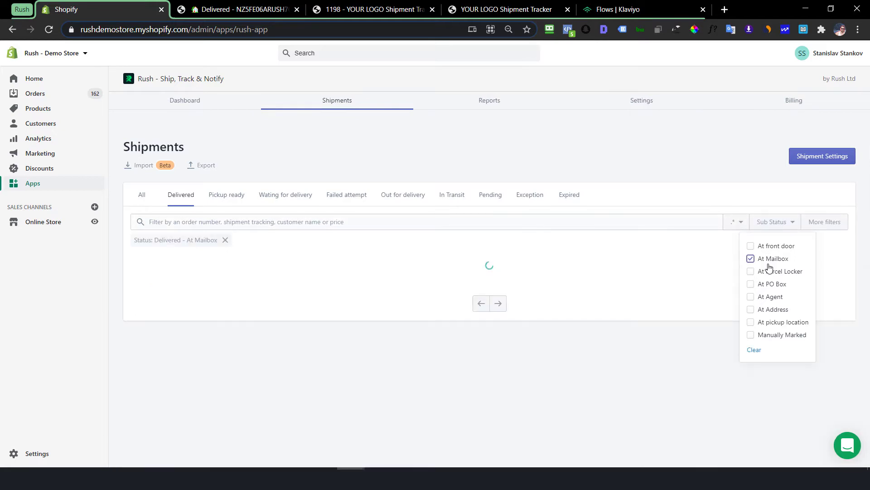
left_click(497, 151)
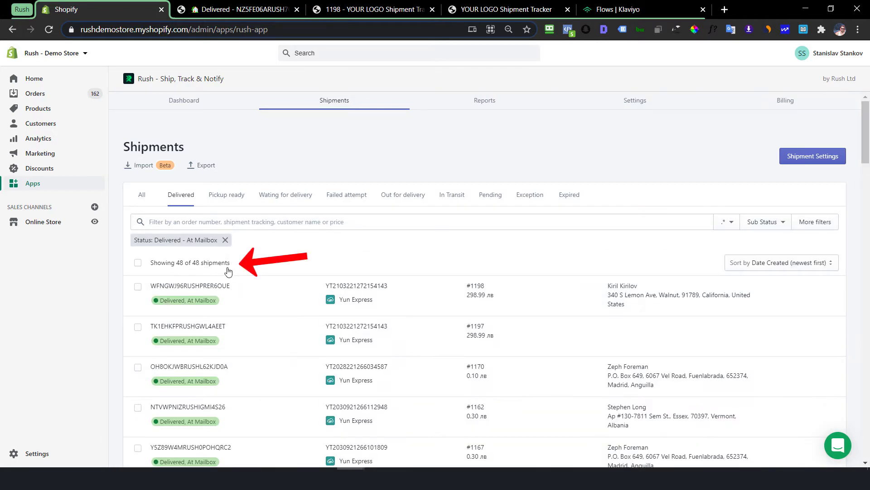
left_click(224, 239)
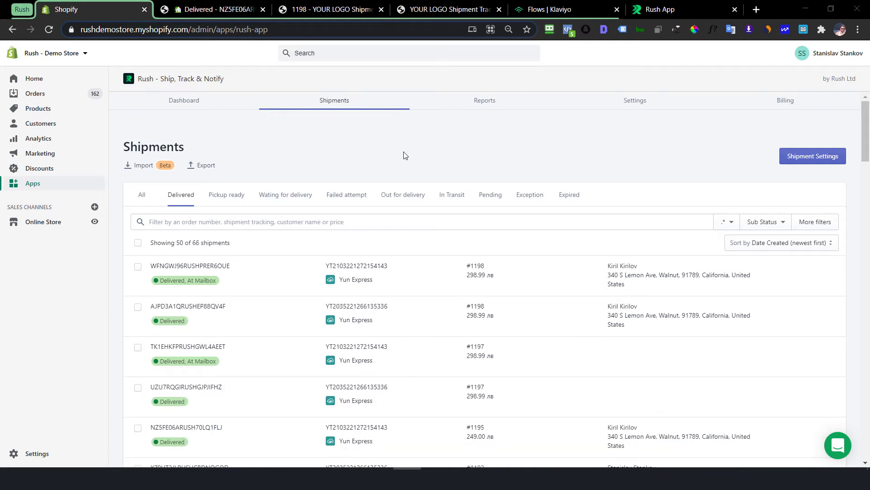
Deactivate the Shopify Fulfillment Integration in the Rush app settings
left_click(482, 104)
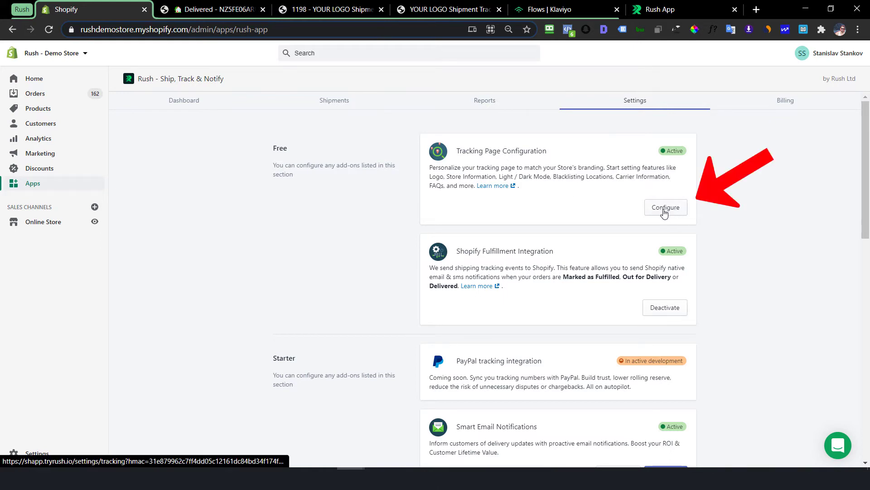
scroll(738, 241, "down", 3)
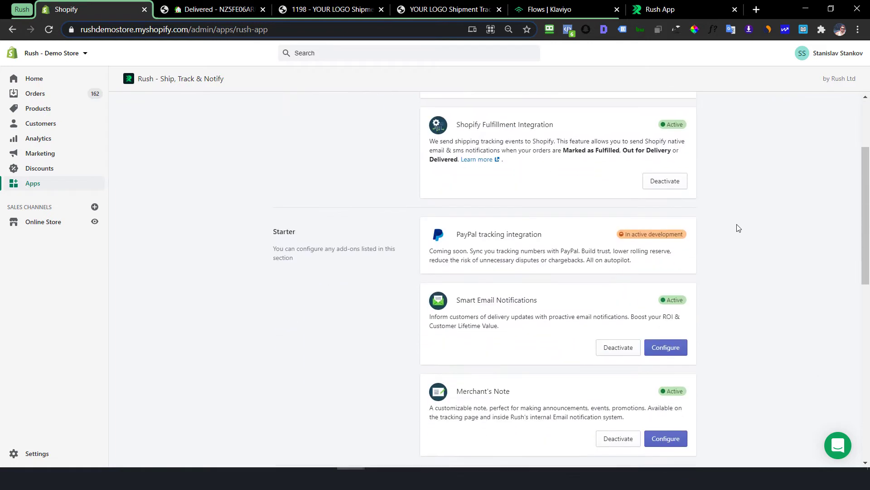
left_click(663, 182)
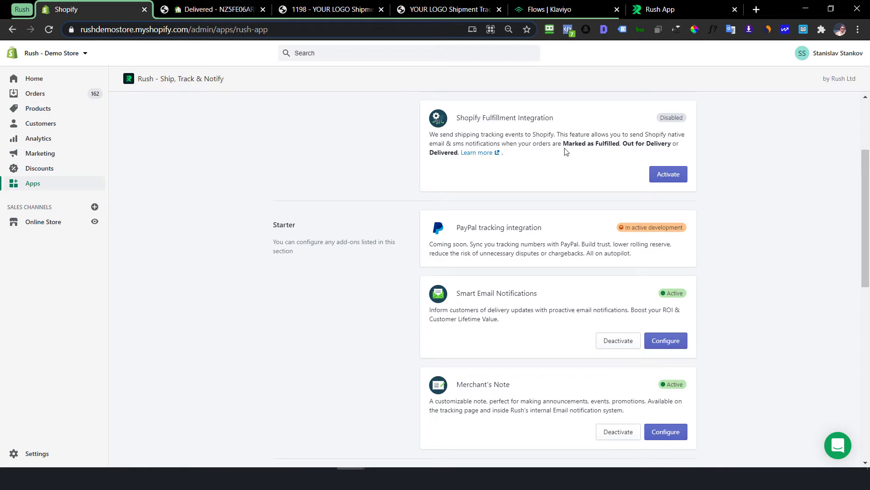
left_click_drag(563, 143, 621, 143)
left_click(655, 143)
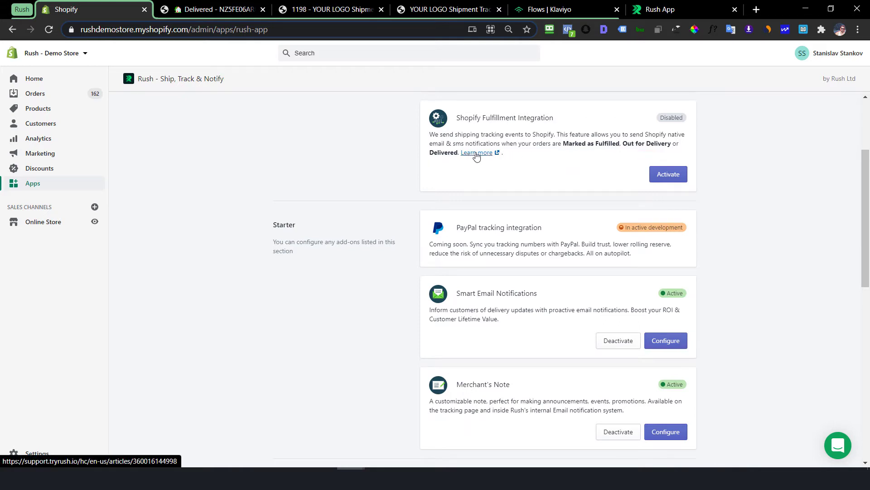
Review the add-ons available in the Free, Starter, Growth and Powerhouse sections of the settings
scroll(756, 311, "up", 3)
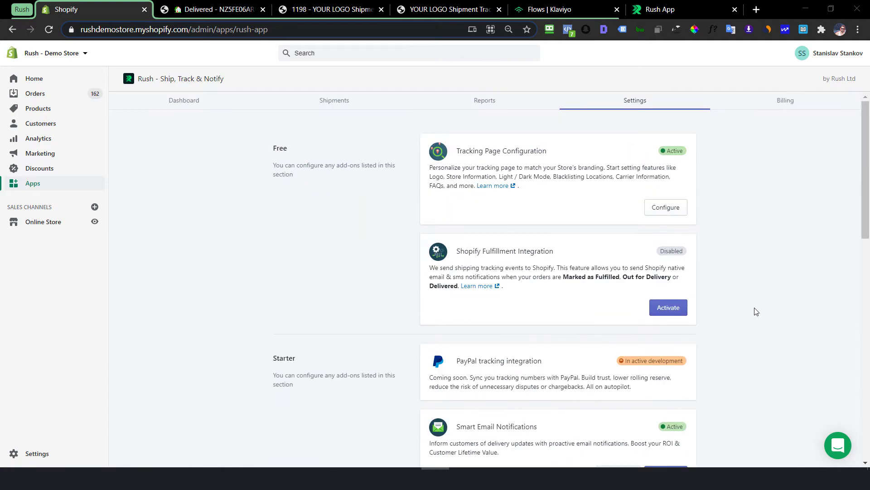
scroll(756, 311, "down", 5)
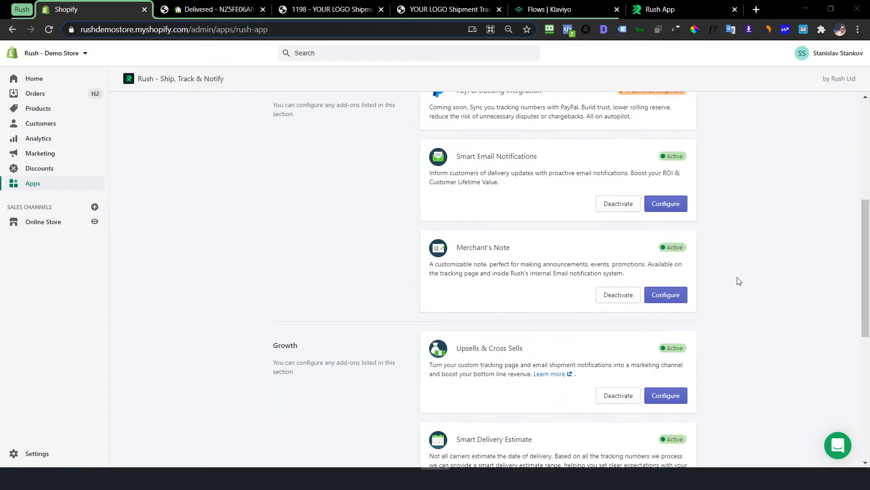
scroll(737, 281, "down", 5)
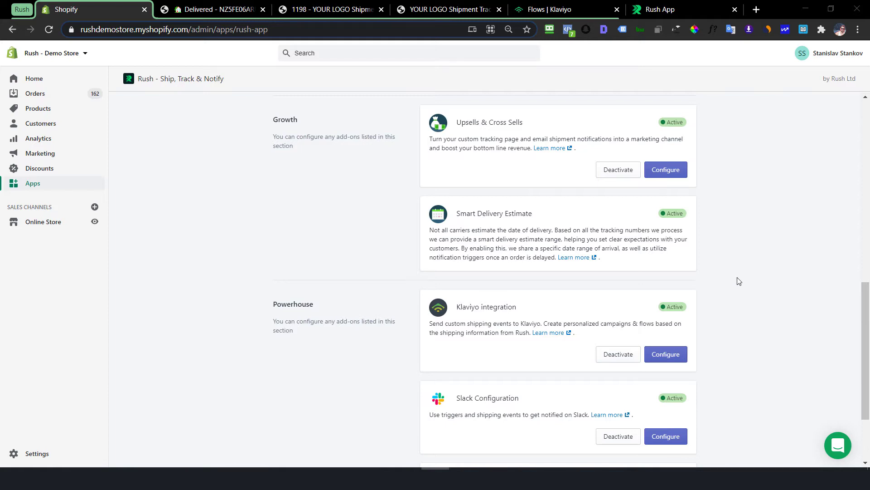
scroll(825, 321, "down", 2)
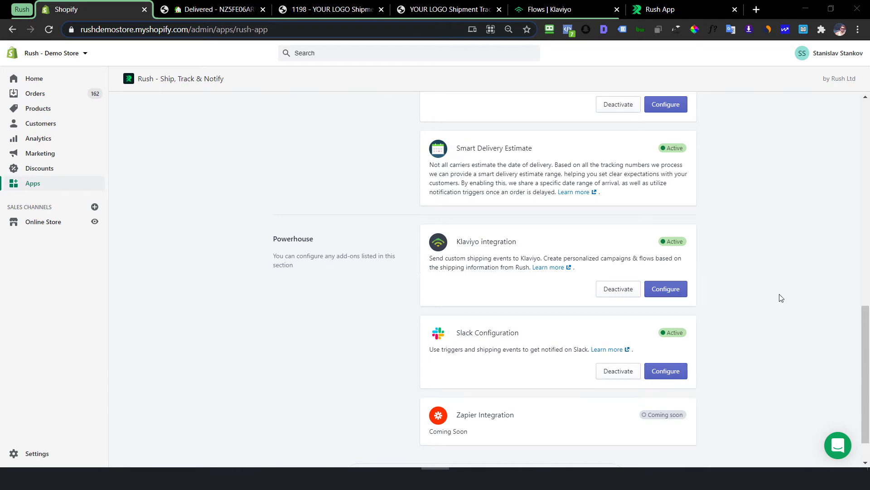
scroll(782, 298, "up", 10)
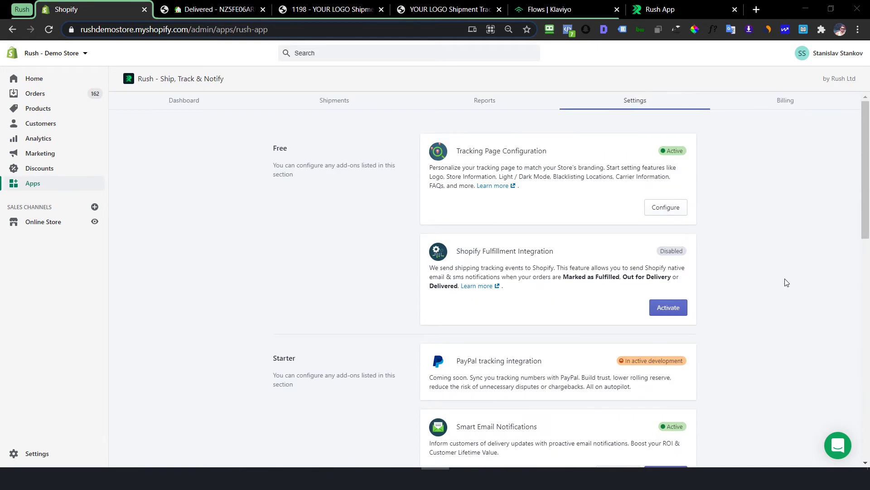
Open the Tracking Page Configuration and examine its URL, layout, search form, blacklisting, localisation and carrier information options
left_click(669, 210)
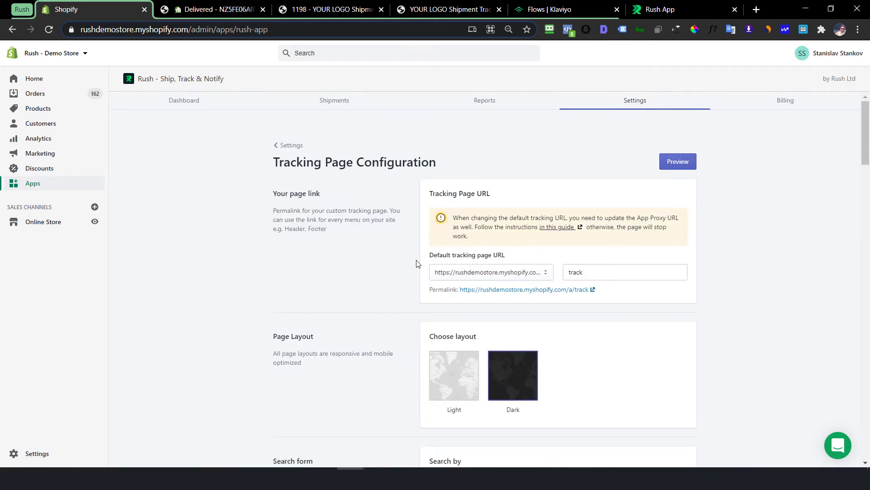
scroll(417, 263, "down", 3)
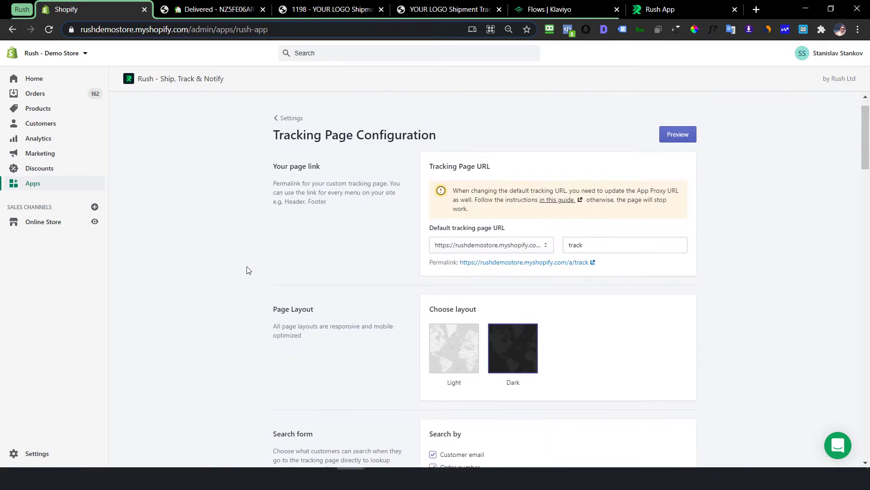
scroll(244, 272, "down", 2)
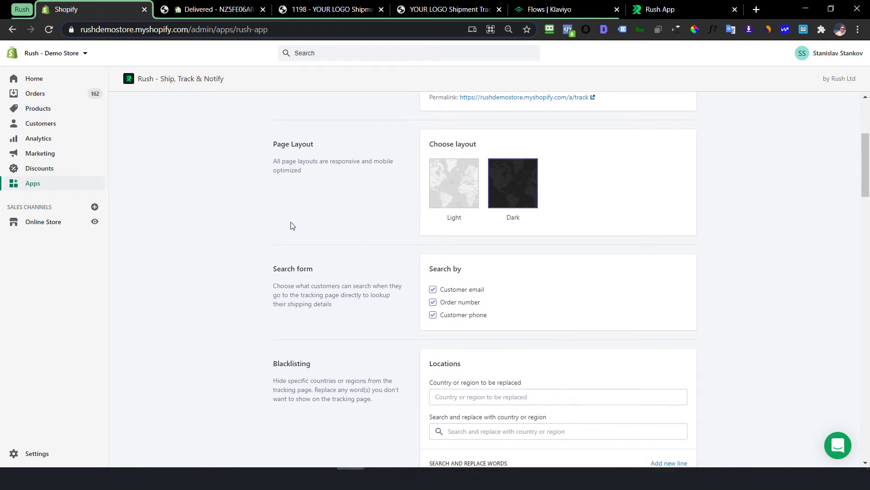
scroll(208, 235, "down", 1)
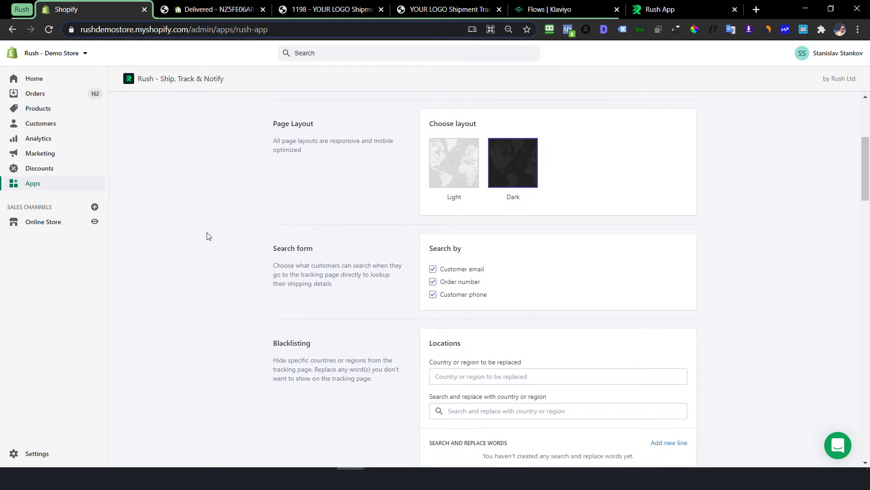
scroll(208, 236, "down", 2)
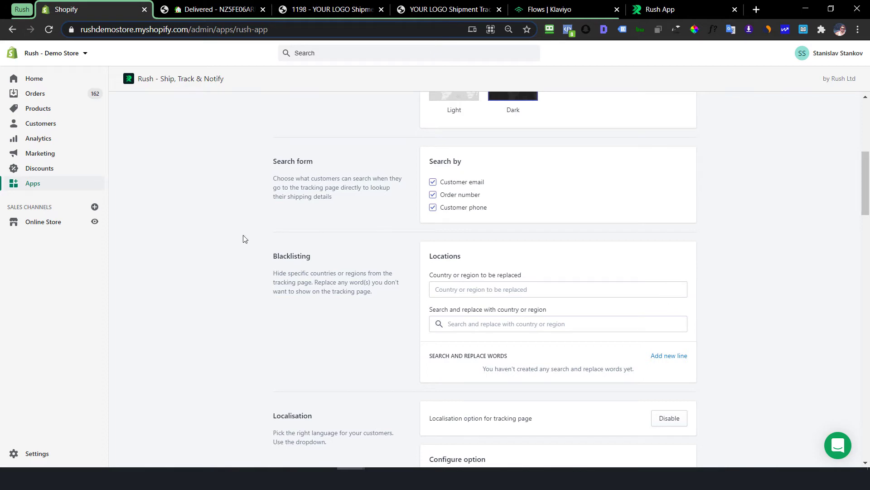
scroll(221, 239, "down", 3)
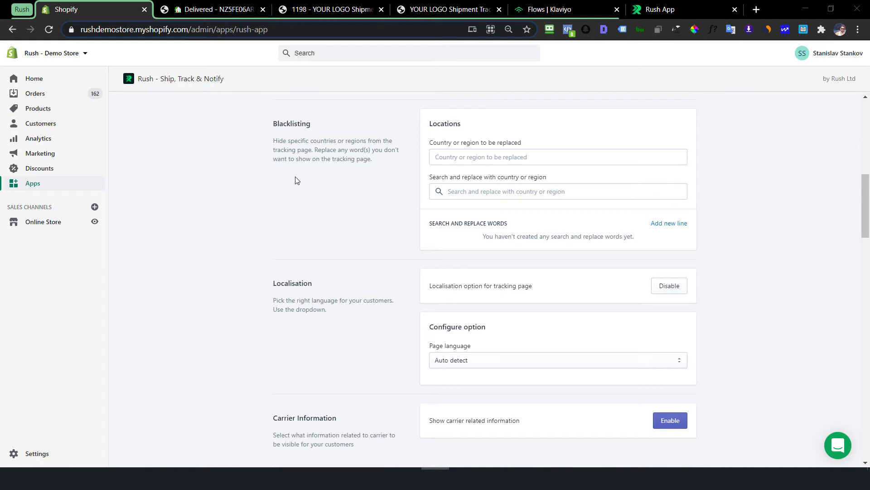
scroll(222, 263, "down", 2)
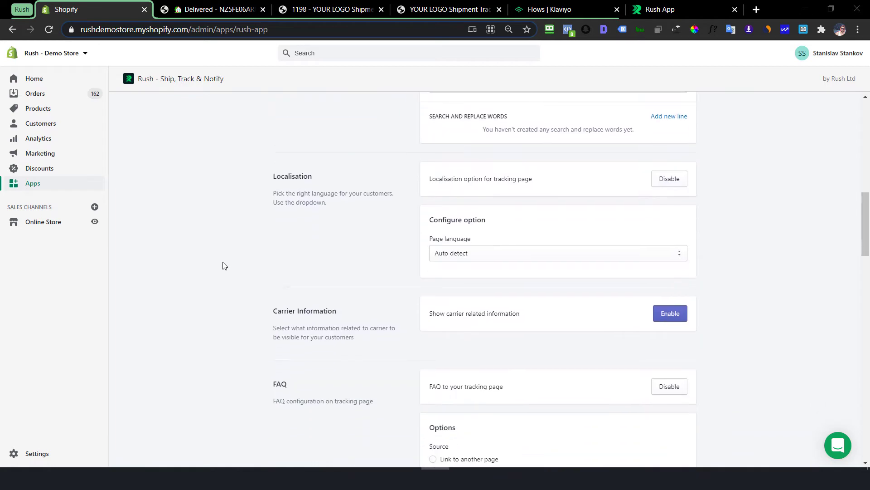
scroll(223, 265, "down", 2)
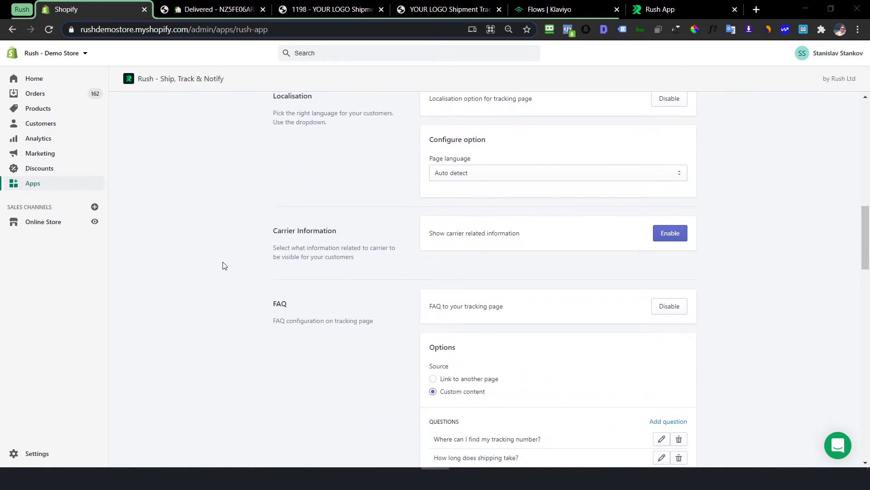
scroll(222, 265, "down", 2)
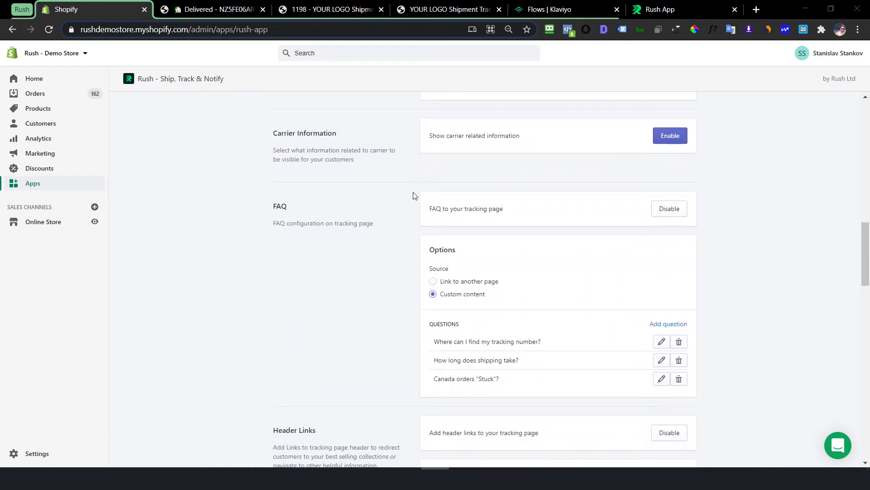
Examine the tracking page's FAQ questions, header links, and tracking and analytics options
scroll(408, 200, "down", 2)
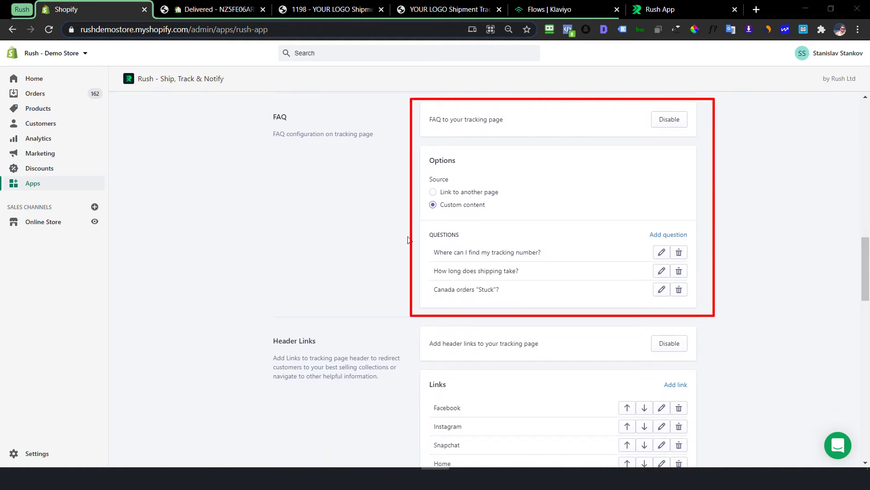
scroll(408, 241, "down", 1)
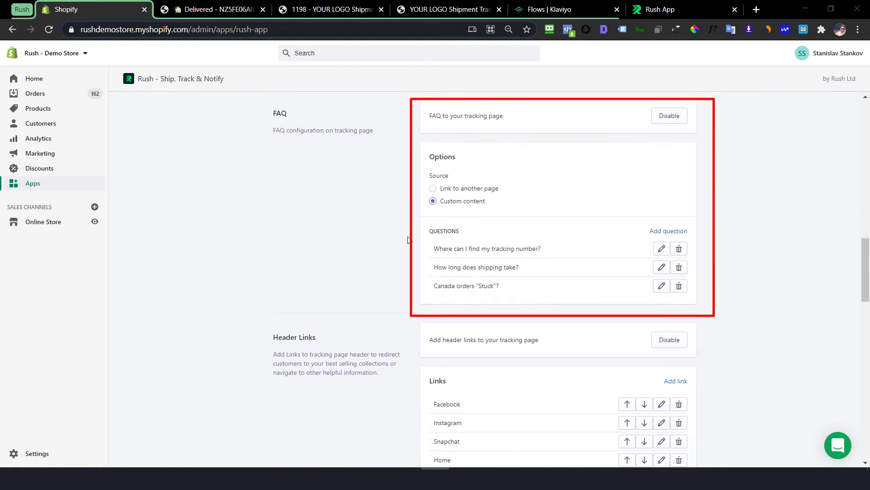
scroll(407, 240, "down", 4)
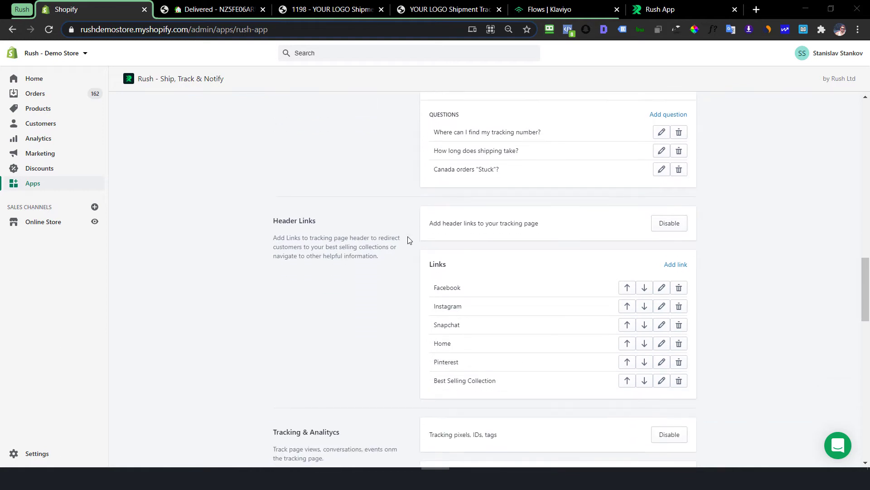
scroll(407, 240, "down", 1)
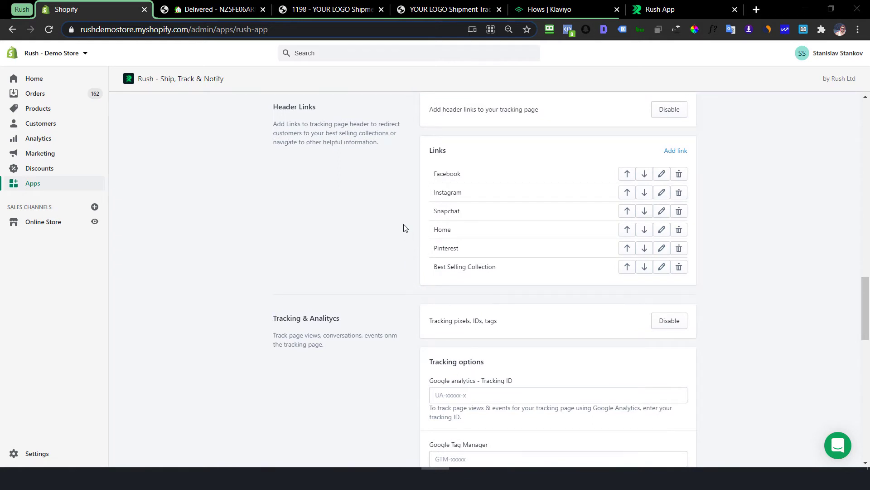
scroll(406, 228, "up", 1)
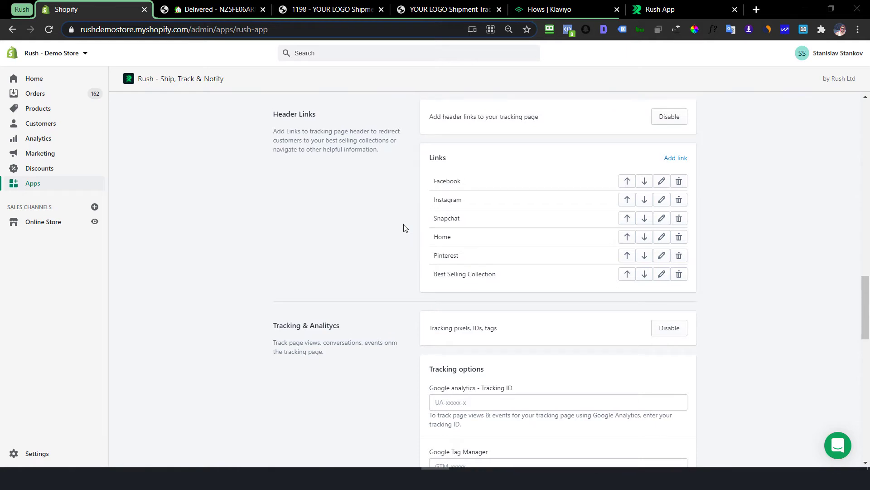
scroll(406, 228, "down", 5)
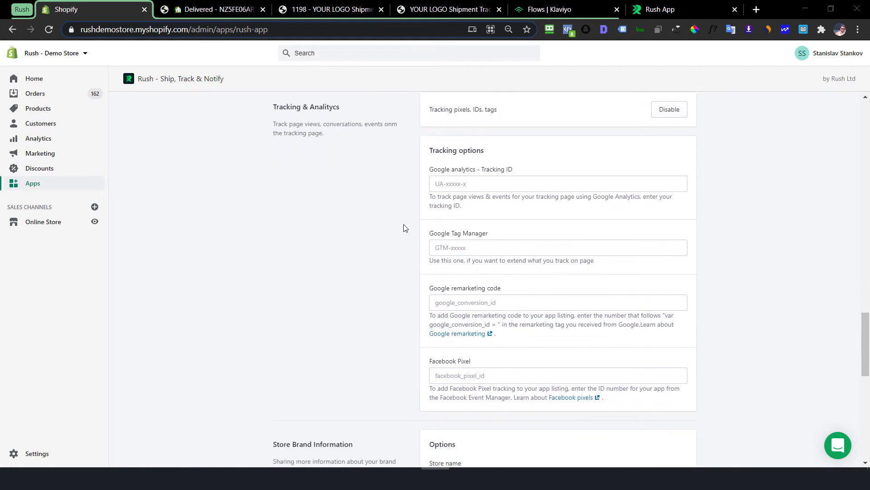
scroll(406, 228, "down", 1)
scroll(405, 228, "down", 1)
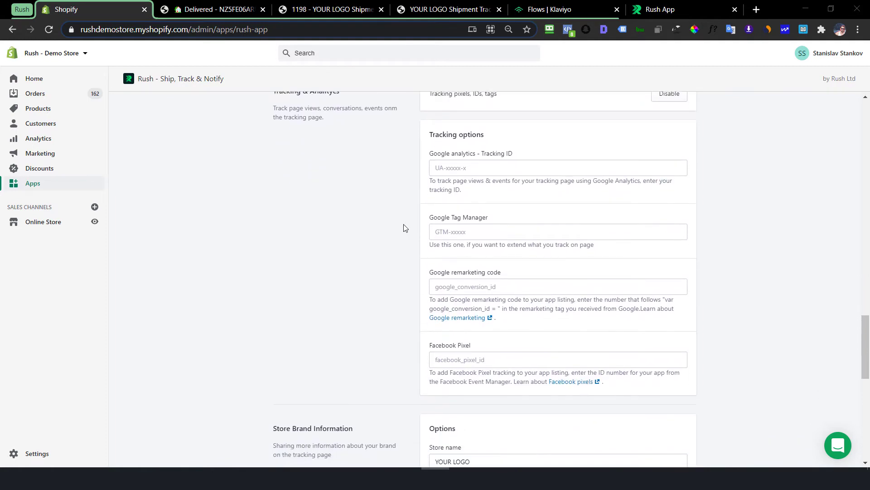
scroll(405, 227, "down", 1)
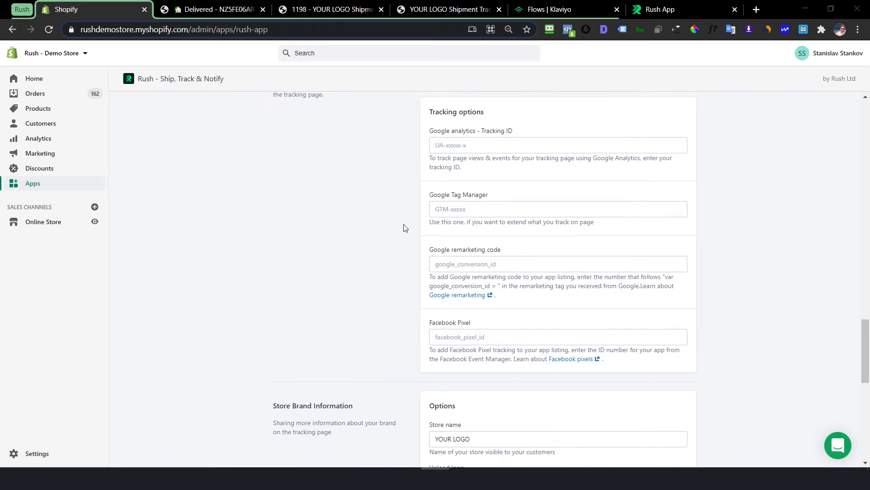
Examine the Google and Facebook tracking options and the Store Brand Information settings, including store name, logo, store information and phone icon
scroll(404, 228, "down", 5)
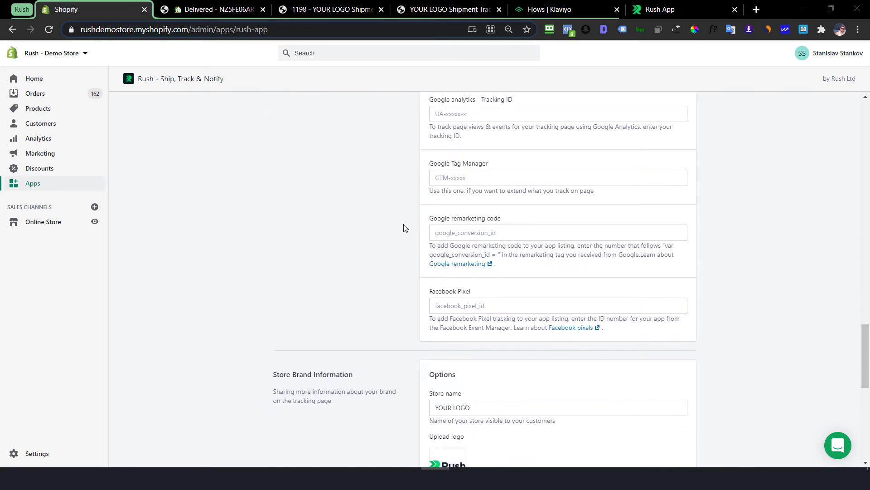
scroll(405, 228, "down", 4)
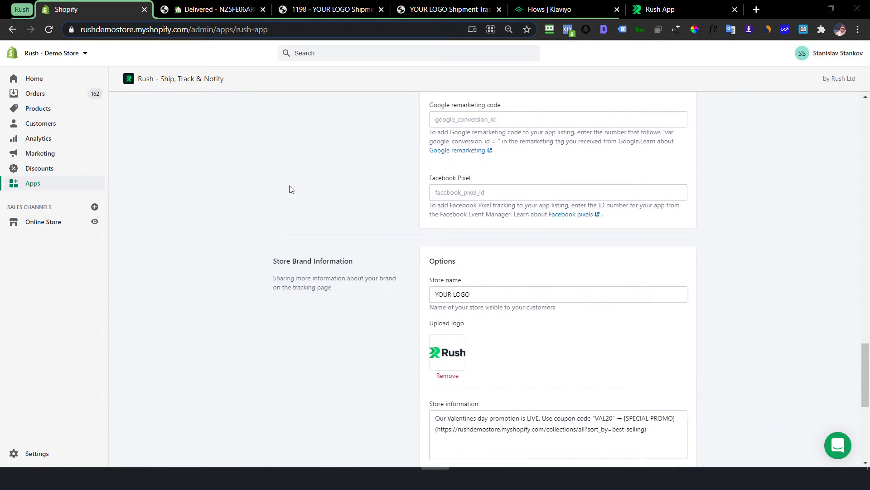
scroll(230, 240, "down", 2)
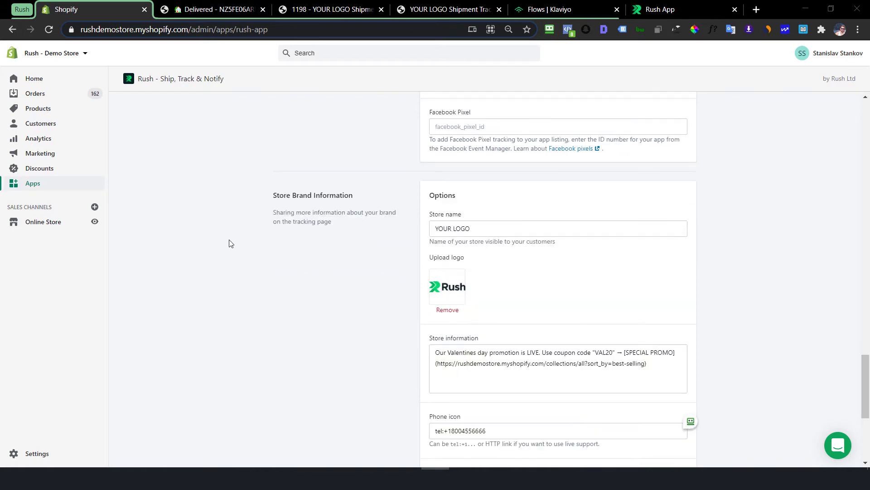
scroll(229, 243, "down", 1)
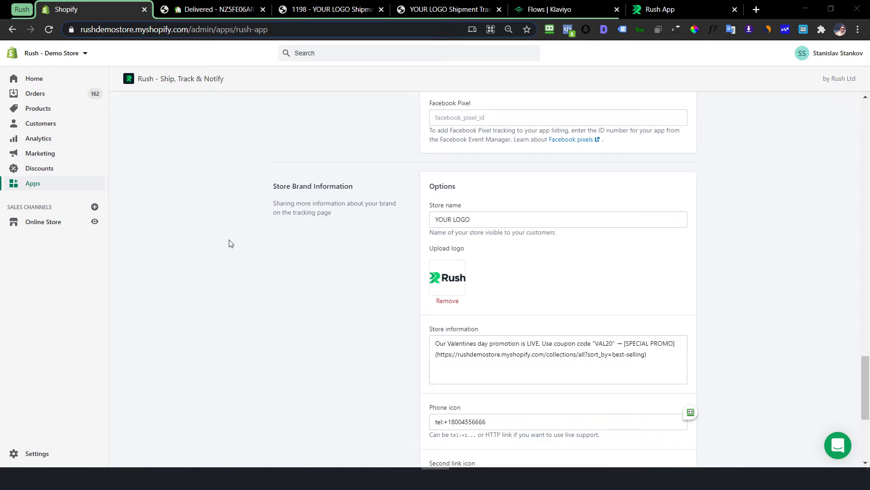
Switch to the delivered shipment's tracking page, reload it and review the full timeline of delivery events
key("ctrl+Tab")
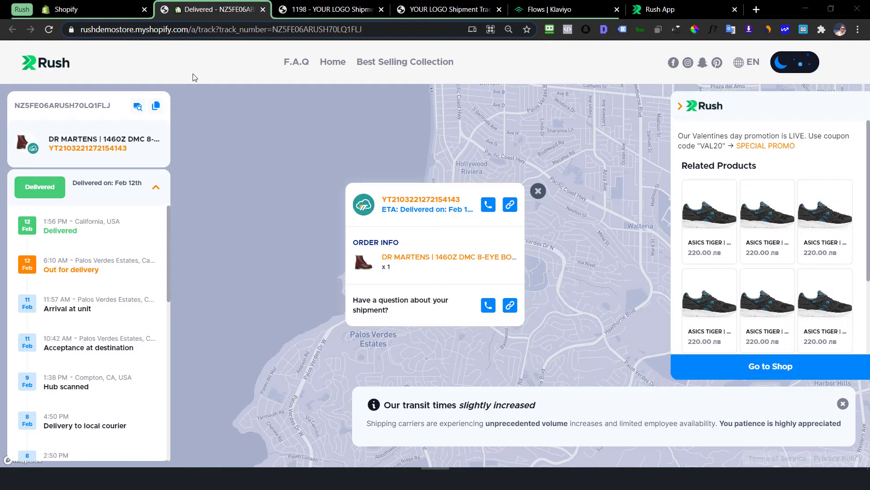
left_click(49, 30)
scroll(120, 299, "down", 9)
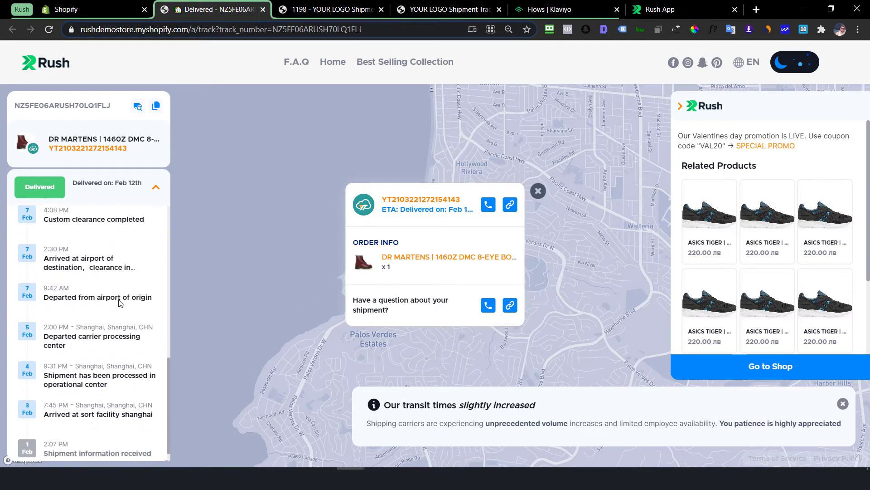
scroll(120, 302, "down", 1)
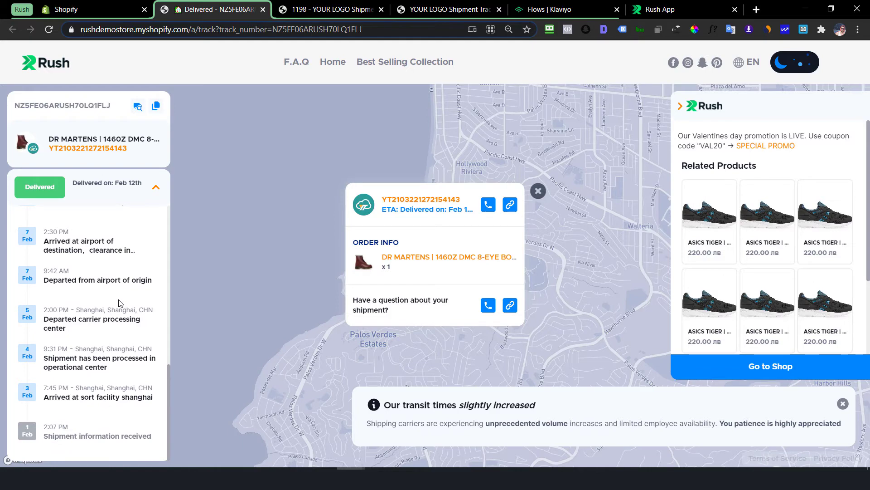
scroll(120, 303, "up", 5)
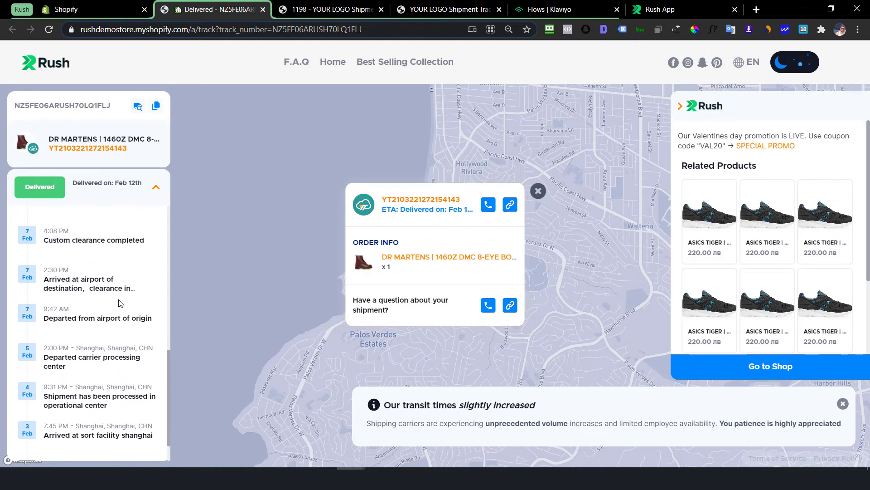
scroll(120, 303, "up", 4)
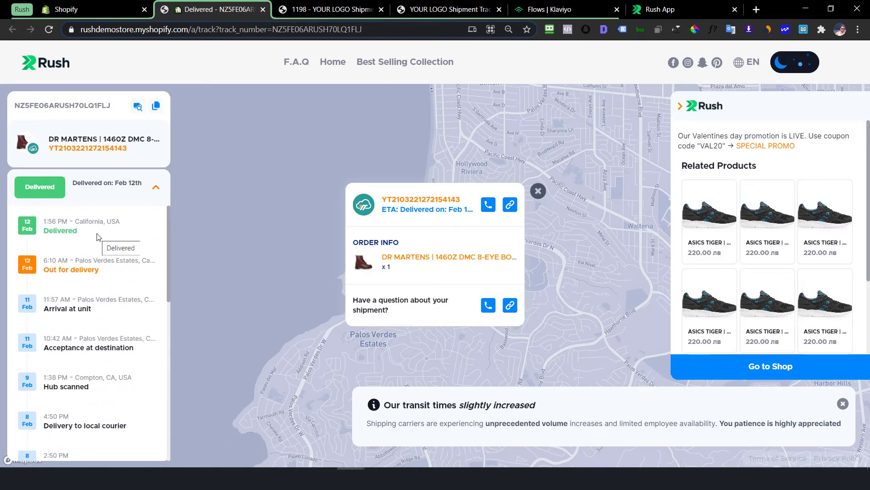
scroll(117, 336, "down", 8)
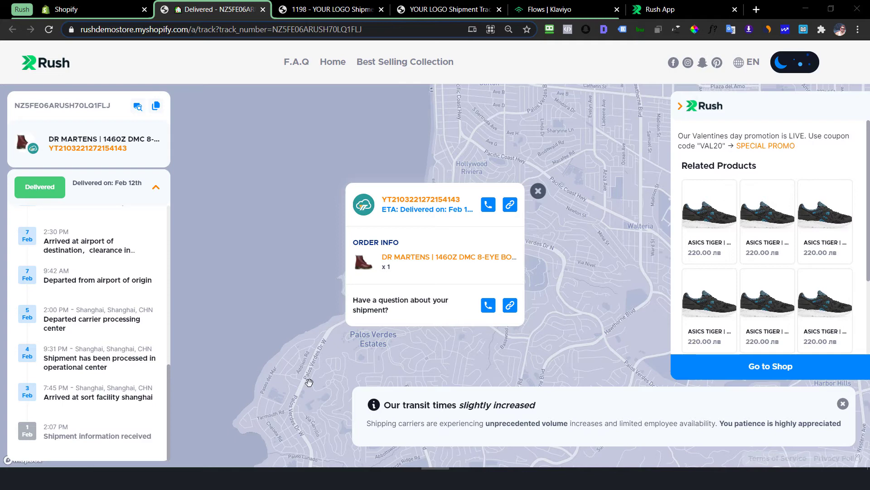
Dismiss the transit times notice and browse the related products on the tracking page
left_click(842, 404)
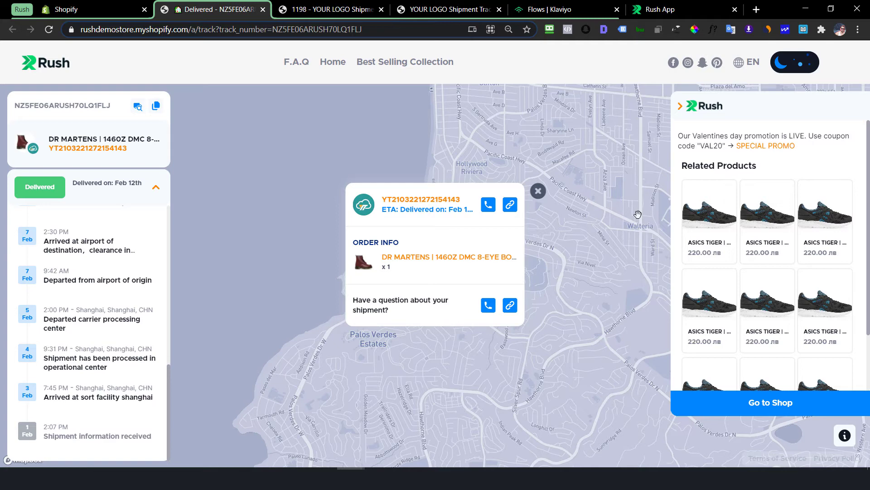
scroll(729, 234, "down", 2)
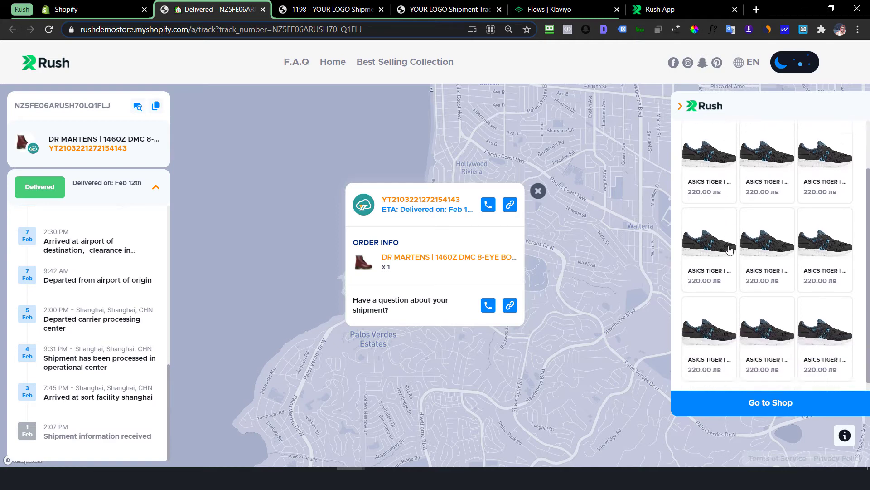
scroll(729, 250, "up", 2)
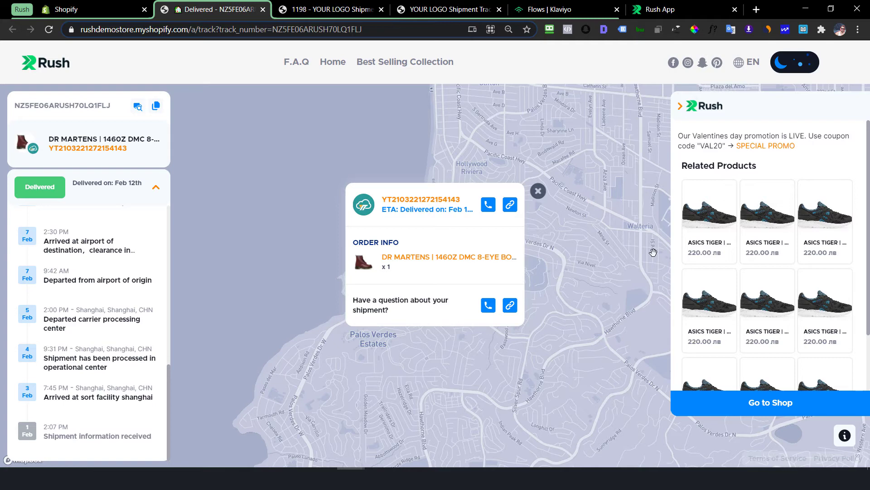
Preview the reloaded tracking page as an iPhone X and expand the shipment details over the map
key("F12")
key("F5")
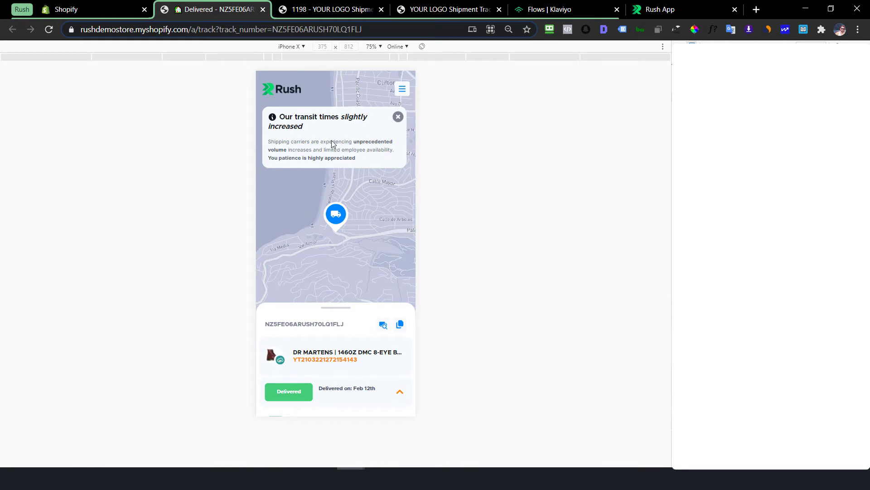
left_click(398, 116)
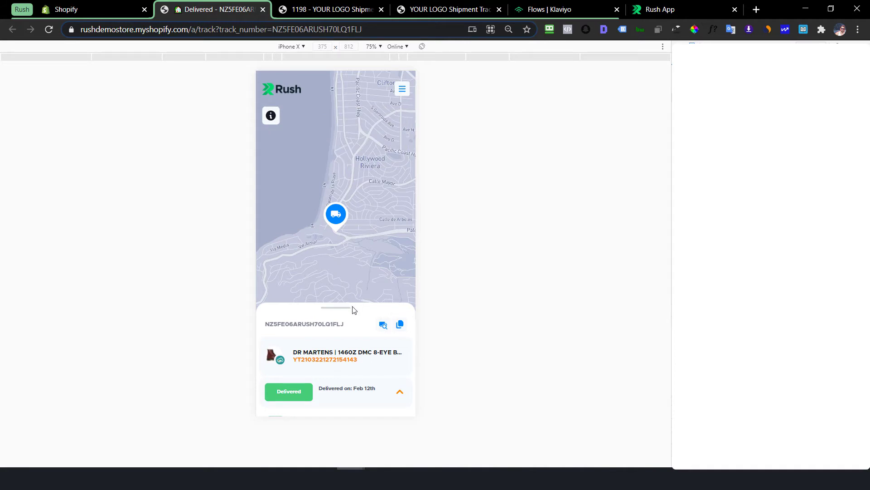
left_click_drag(349, 323, 346, 89)
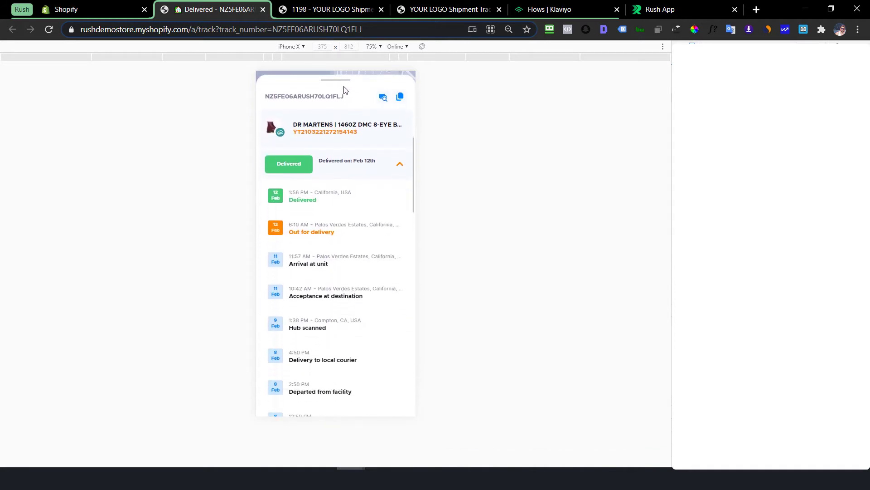
Review the mobile tracking page's delivery events, store promotion message and related products
scroll(330, 249, "down", 1)
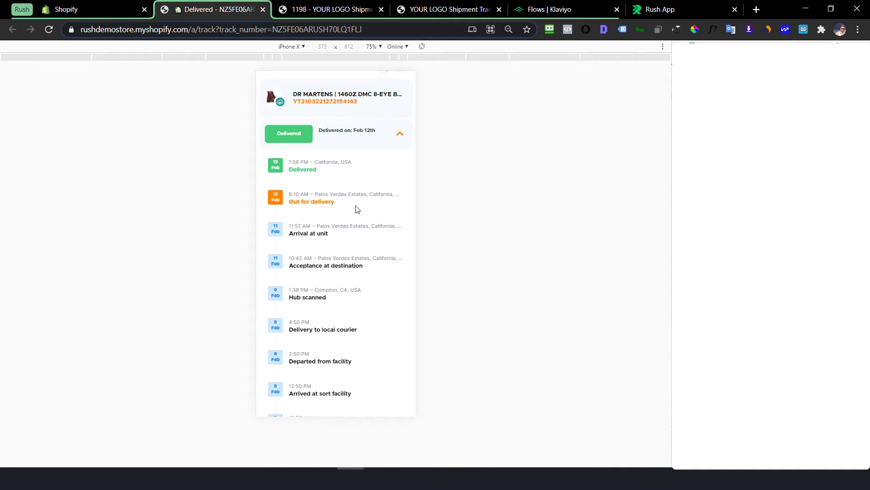
scroll(346, 263, "down", 1)
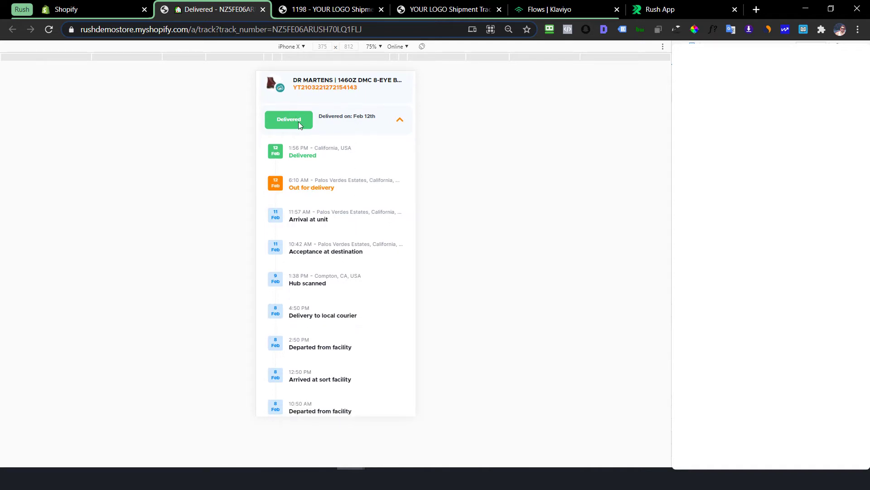
scroll(346, 231, "down", 6)
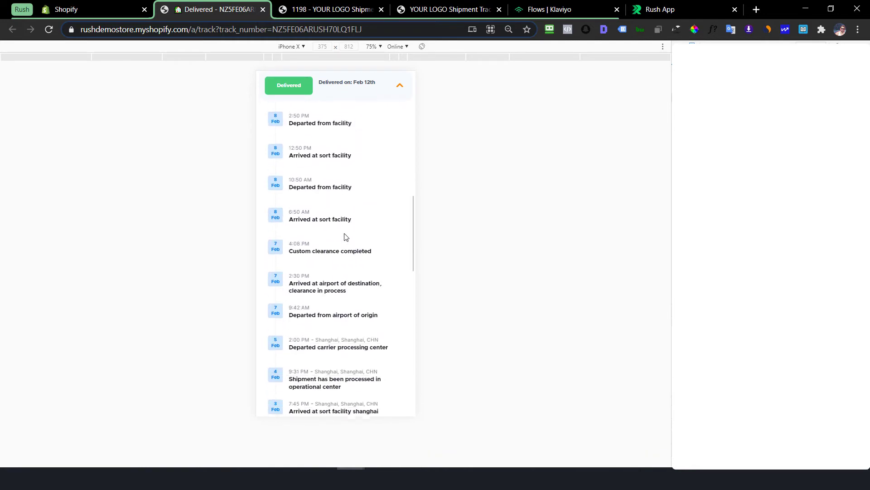
scroll(344, 237, "down", 10)
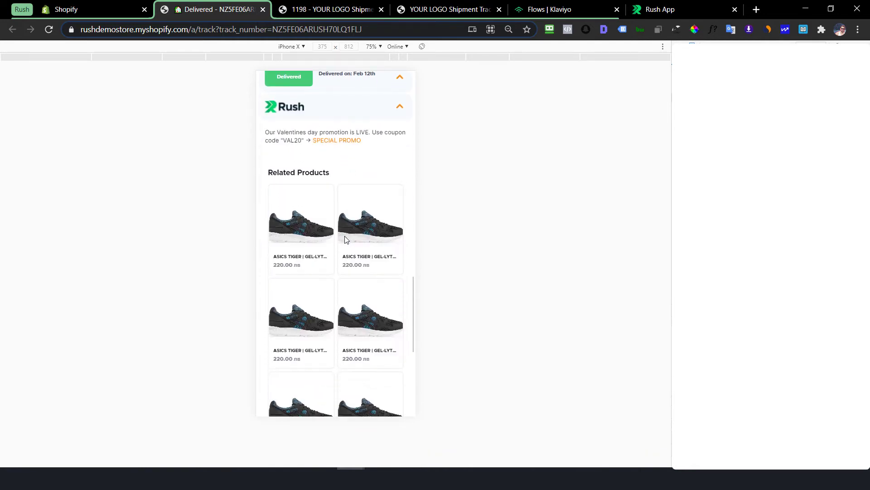
scroll(344, 239, "down", 1)
scroll(324, 290, "down", 1)
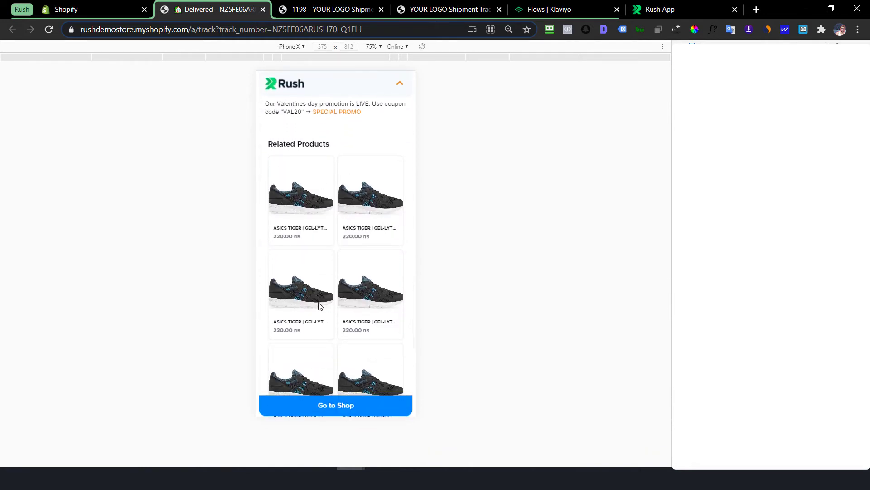
scroll(361, 334, "down", 1)
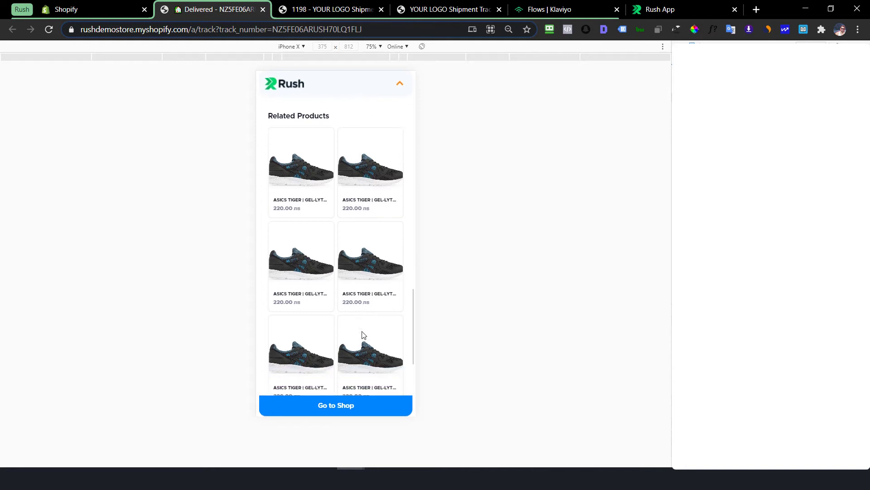
scroll(361, 334, "down", 1)
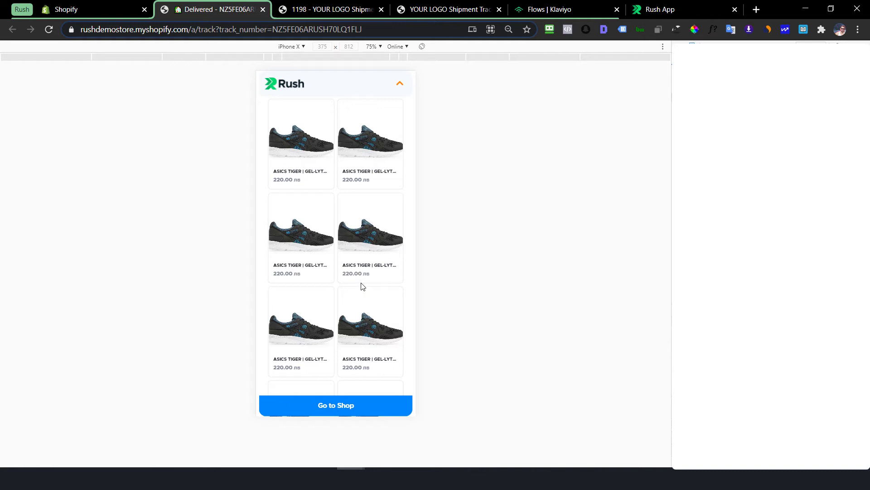
Collapse the delivery event timeline in the mobile preview and go back to the map
scroll(363, 286, "up", 5)
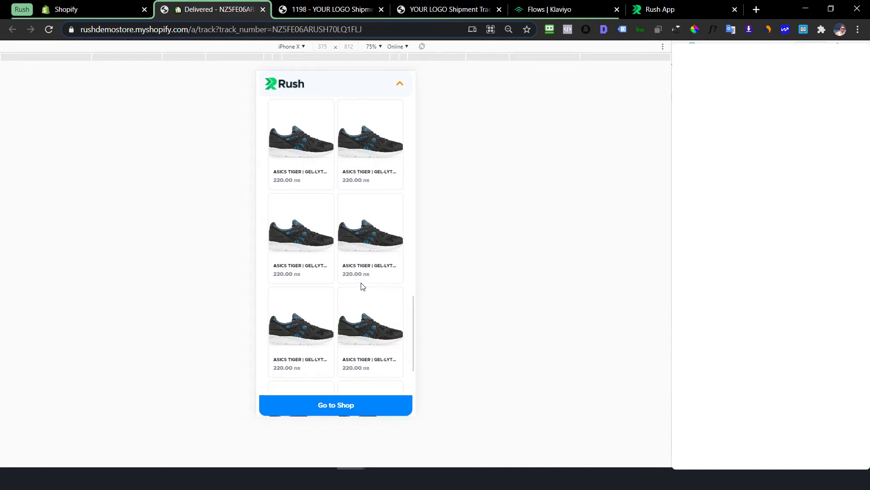
scroll(363, 285, "up", 5)
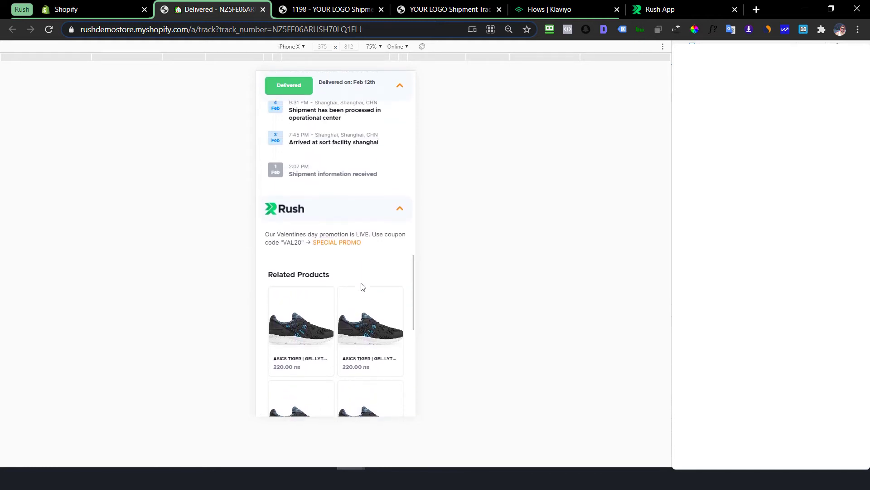
left_click(368, 89)
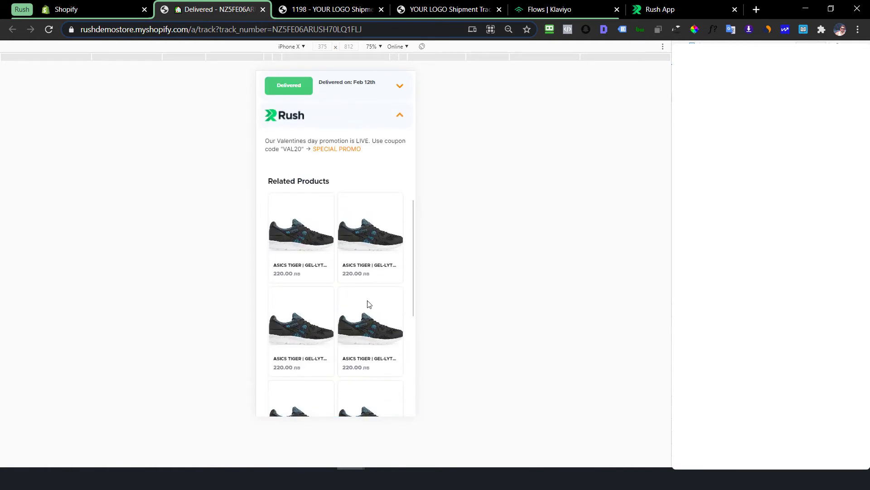
scroll(369, 167, "up", 5)
scroll(367, 329, "up", 2)
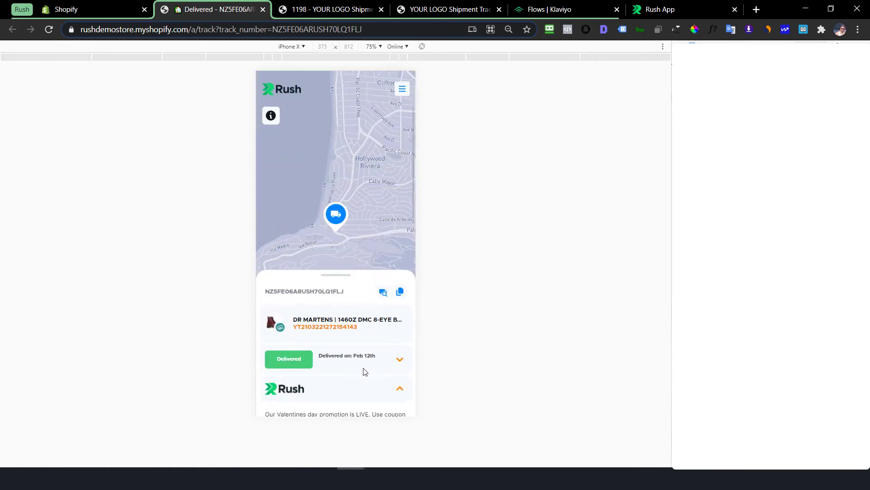
Try dark mode from the mobile tracking page's navigation menu, restore light mode and close the menu
left_click(402, 89)
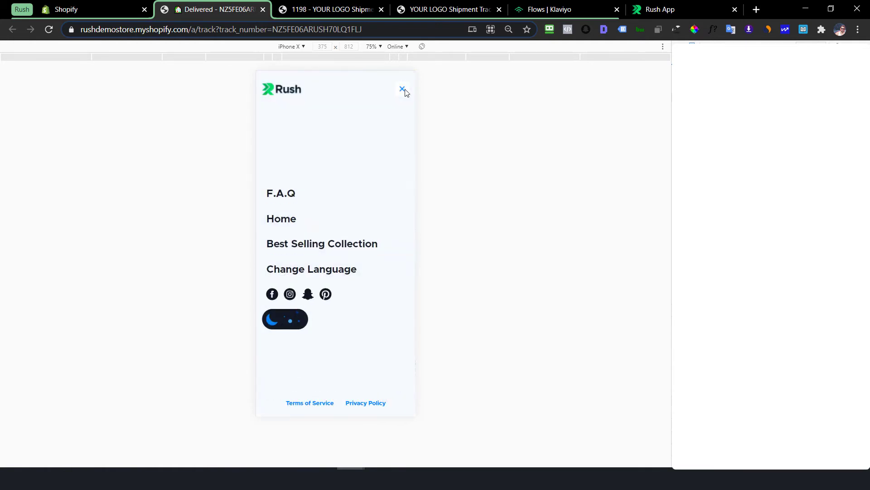
left_click(281, 324)
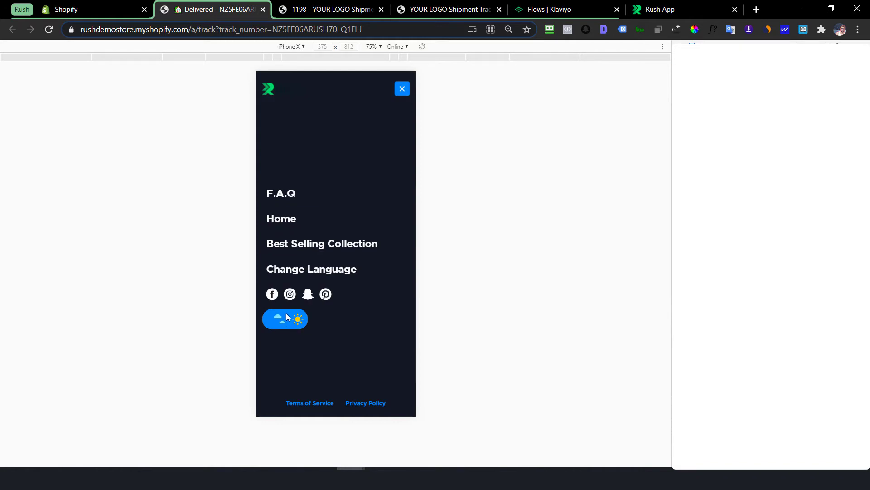
left_click(285, 320)
left_click(402, 90)
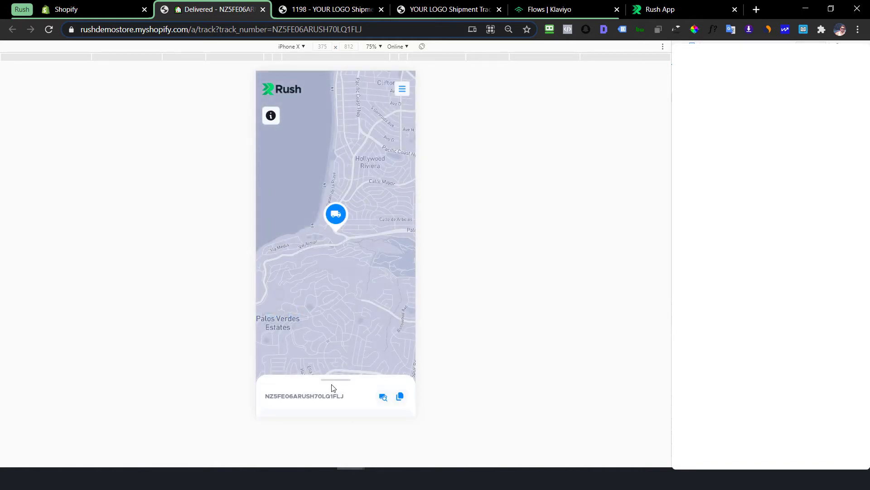
Pull up the mobile shipment details, end the iPhone X preview and reload the tracking page in desktop view
left_click_drag(334, 383, 329, 311)
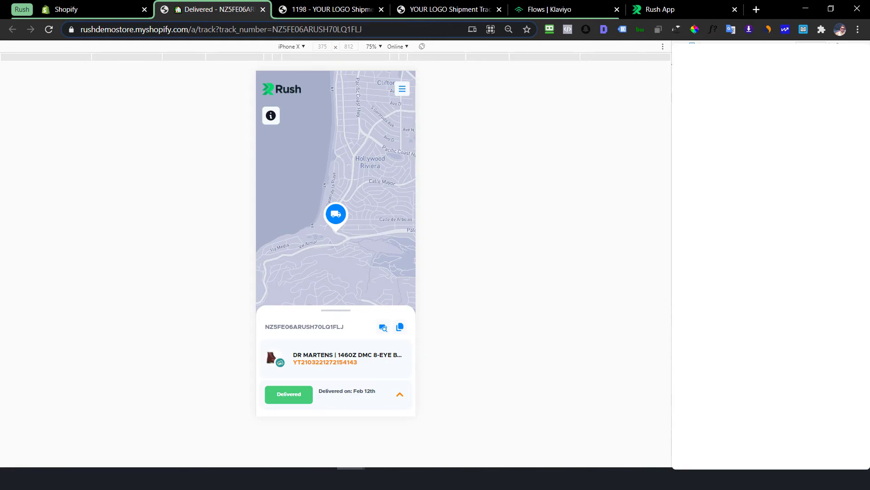
key("F12")
key("F5")
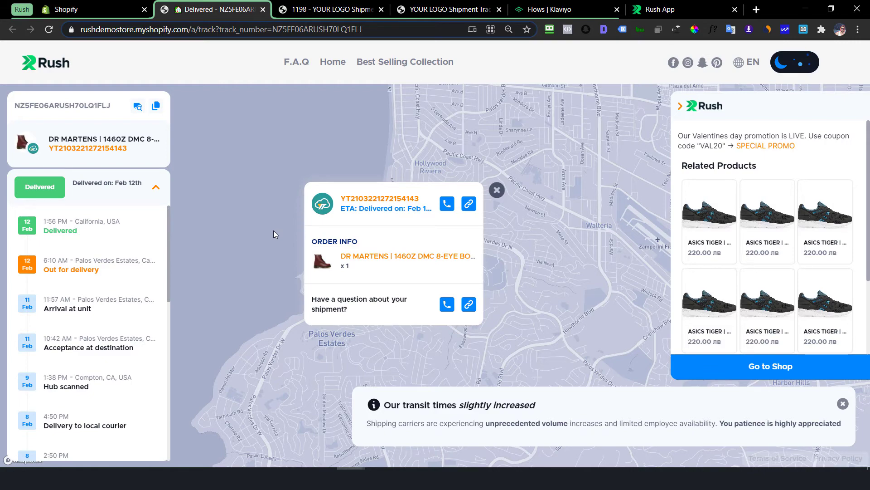
Return to the Rush tracking page configuration in Shopify and examine the Custom CSS settings
left_click(97, 10)
scroll(675, 167, "up", 12)
left_click_drag(865, 140, 855, 425)
left_click(670, 429)
scroll(723, 297, "down", 7)
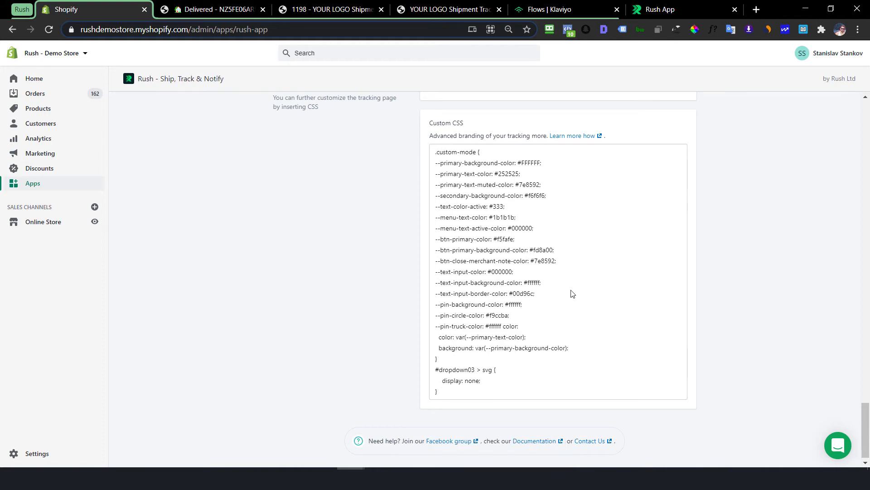
Reload the storefront shipment tracking page and look up an order by its order number
key("ctrl+Tab")
key("ctrl+r")
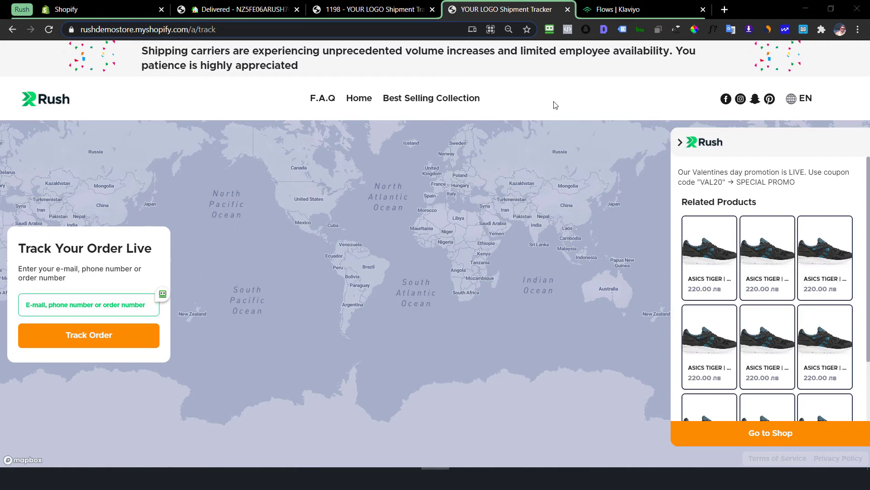
left_click(110, 304)
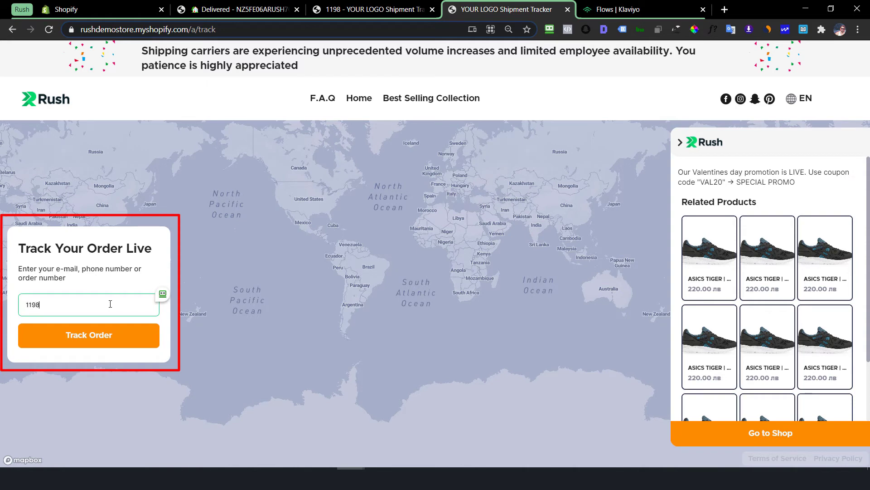
left_click(108, 334)
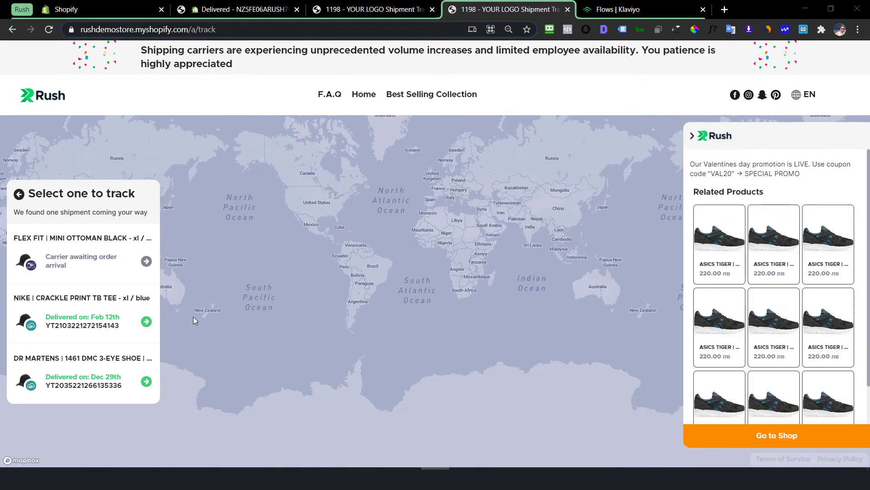
View the order's Nike Crackle Print tee shipment, and switch through its Dr Martens shoe and Flex Fit Mini Ottoman shipments
left_click(125, 327)
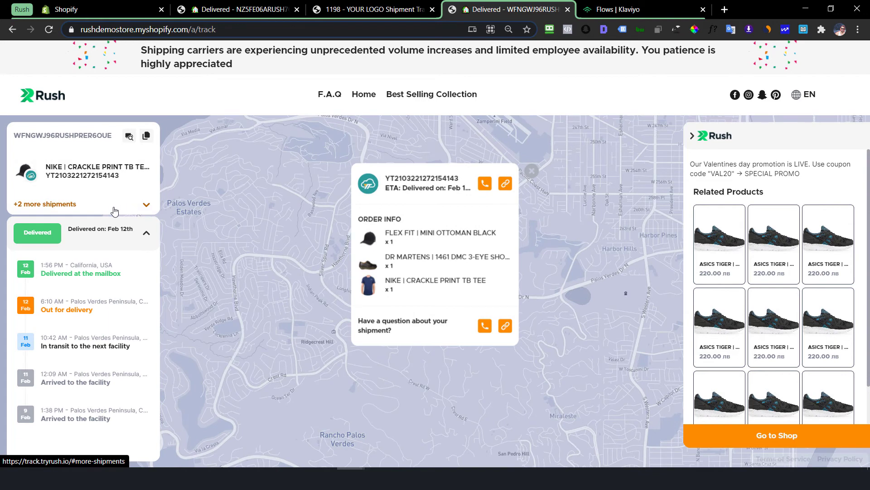
left_click(114, 210)
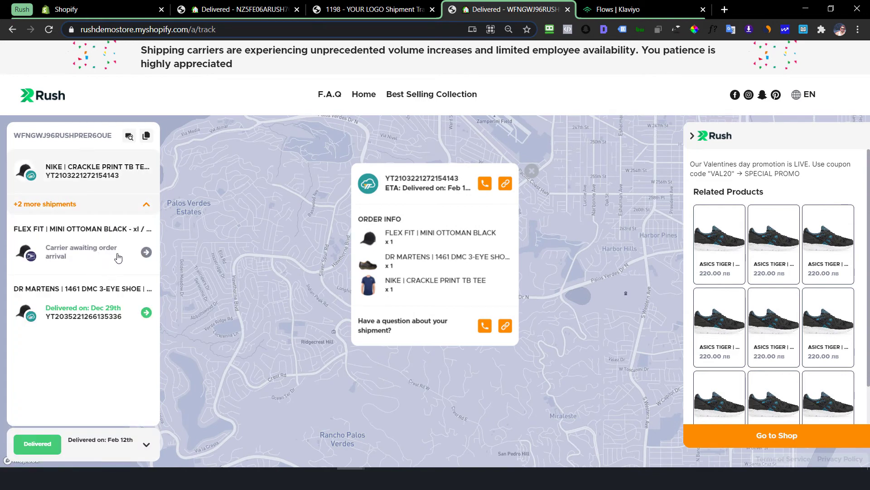
left_click(128, 307)
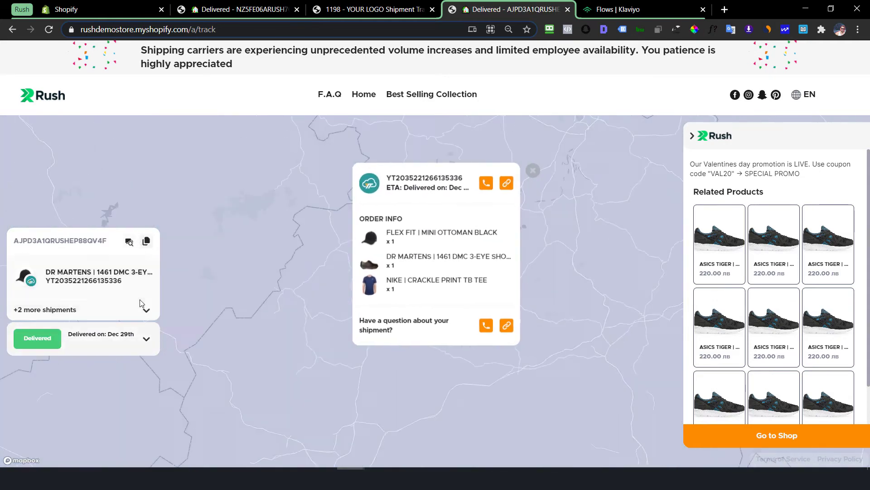
left_click(140, 310)
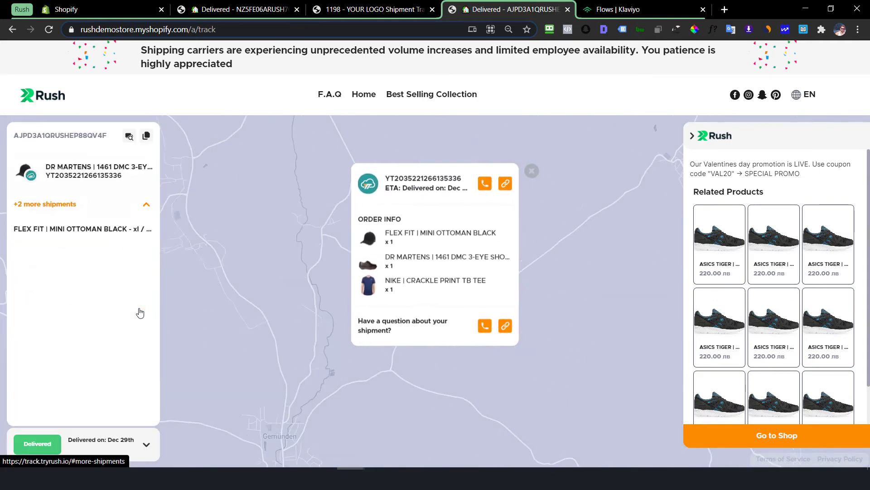
left_click(84, 255)
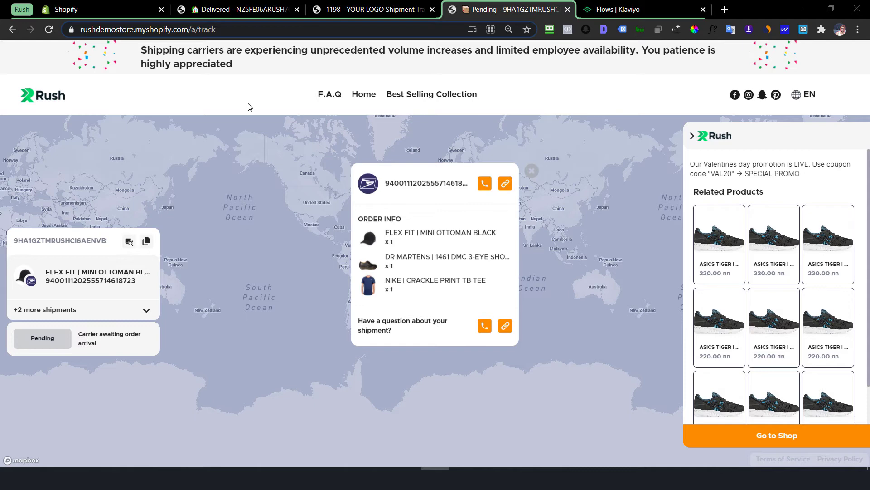
Check the delivered Dr Martens boot shipment's event locations and return to the Blacklisting section of the Rush settings in Shopify
left_click(237, 10)
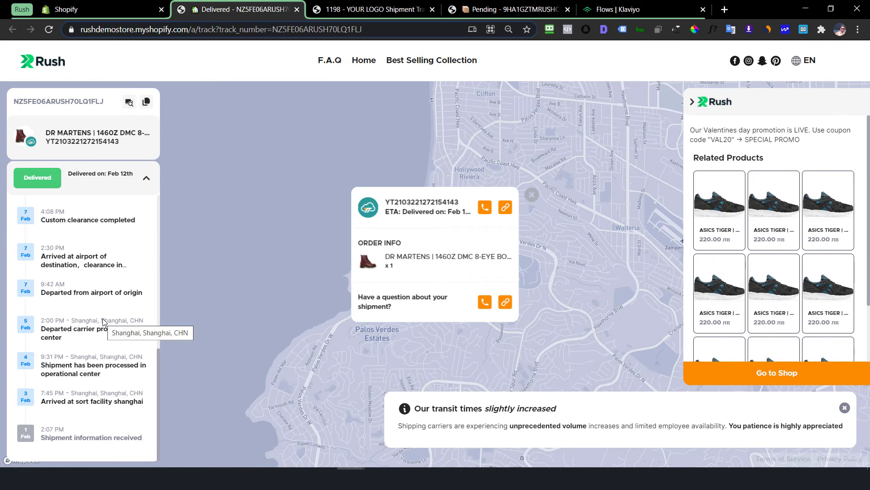
left_click(132, 14)
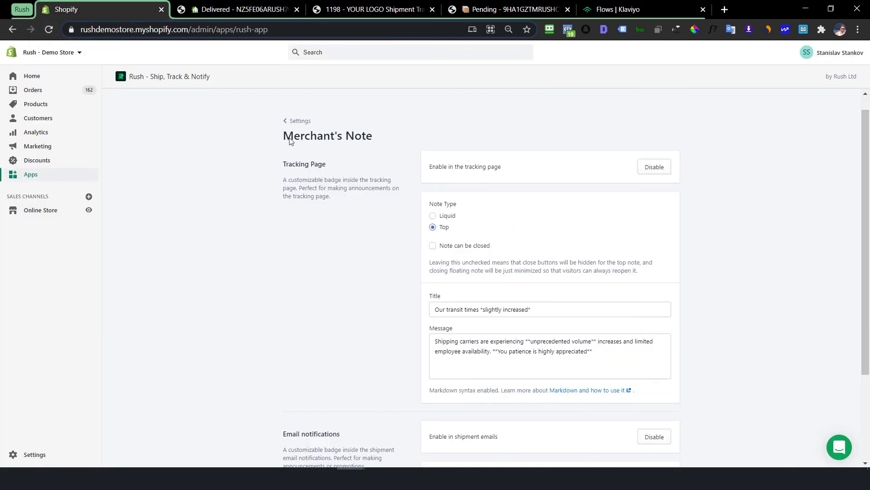
left_click(301, 121)
scroll(671, 218, "down", 10)
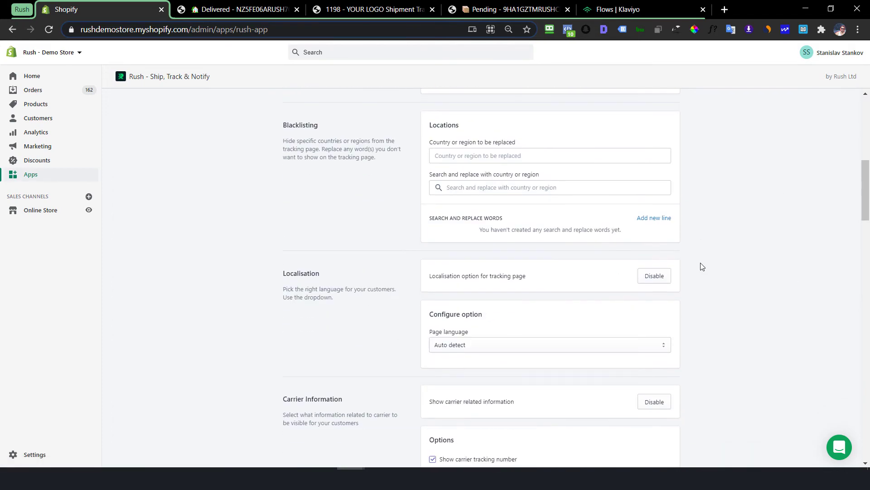
Select Asia as the region to be replaced in the Blacklisting locations
left_click(483, 159)
type("china")
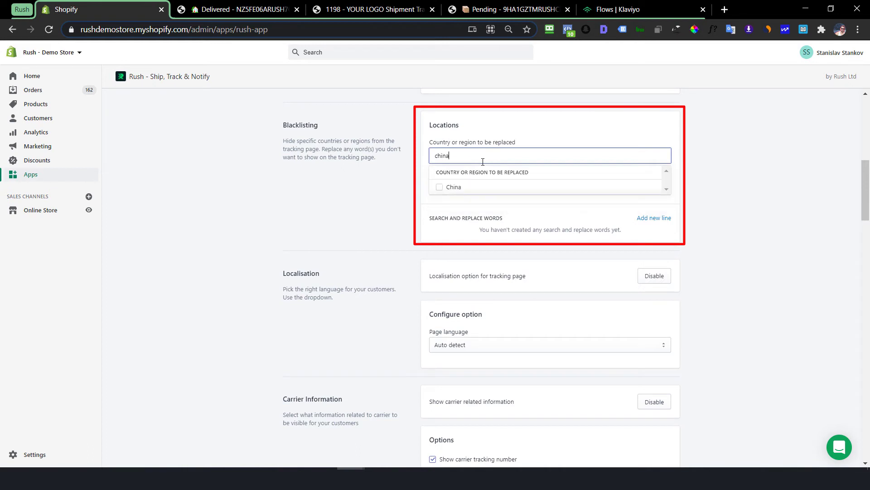
key("ctrl+a")
type("asia")
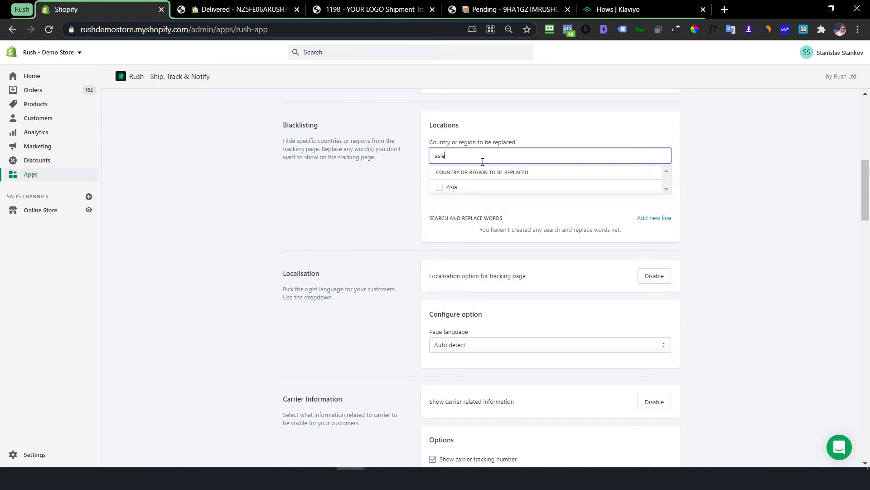
key("Tab")
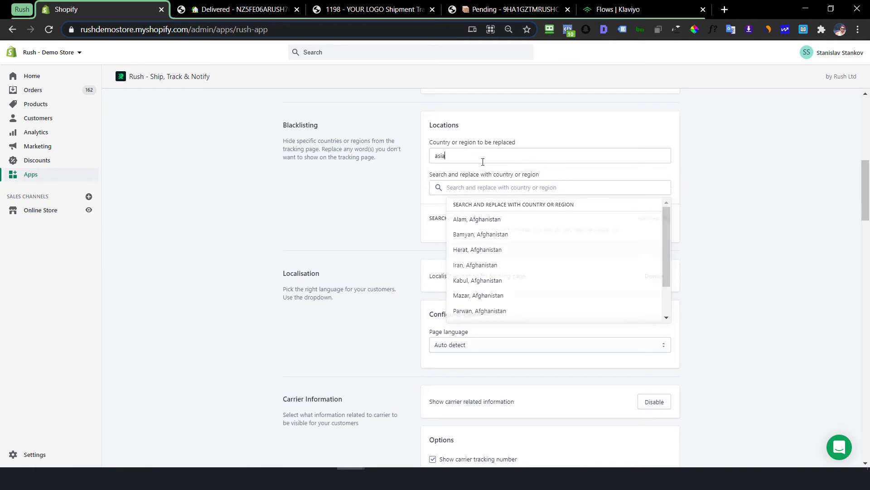
left_click(483, 159)
left_click(438, 187)
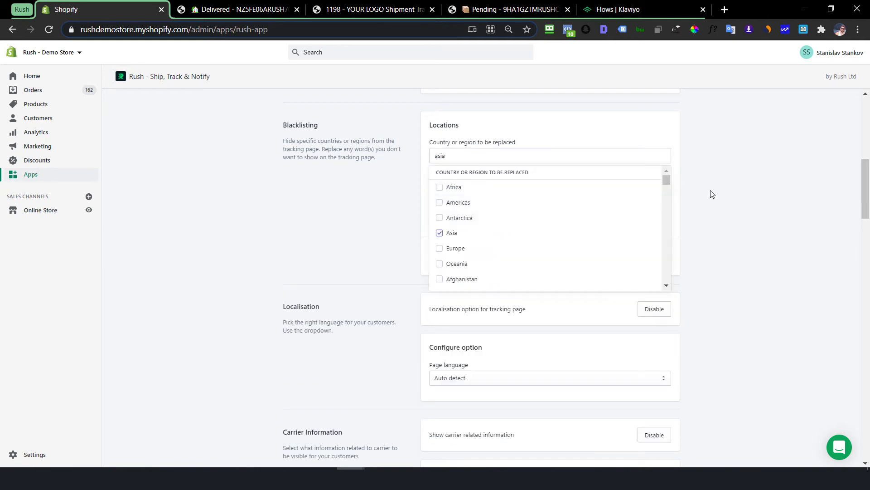
Set London, United Kingdom as the replacement location for Asia
left_click(552, 211)
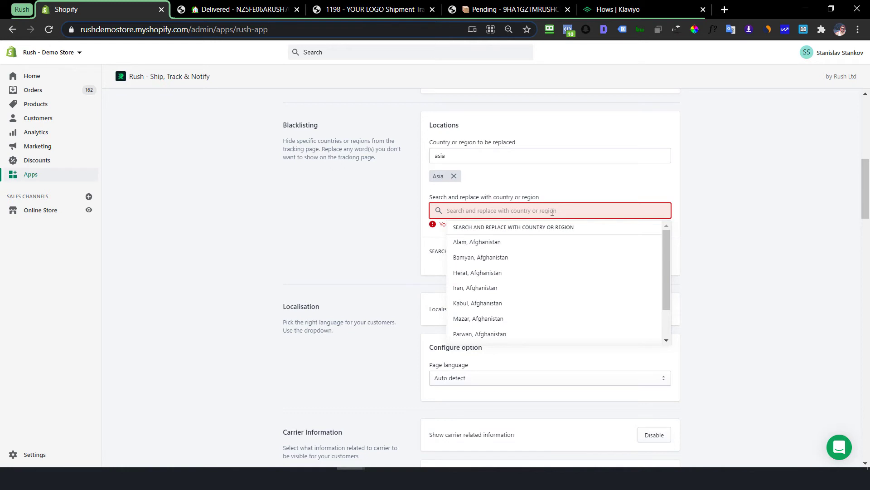
type("london")
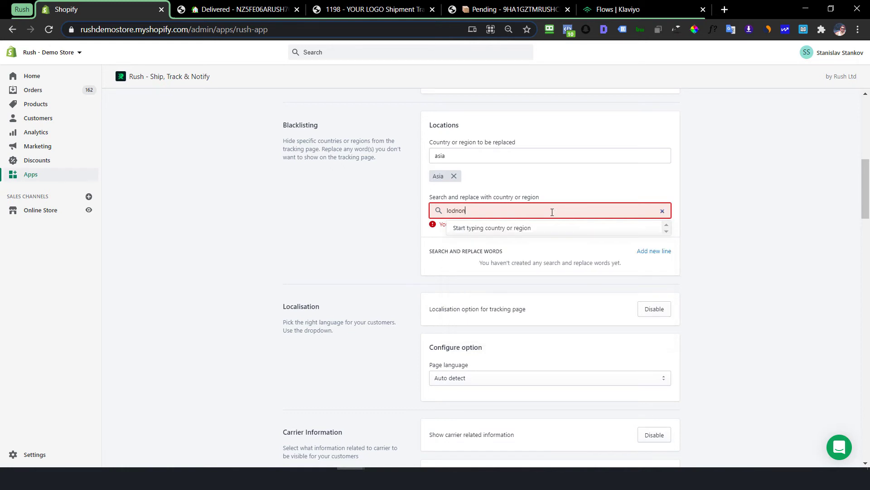
left_click(480, 241)
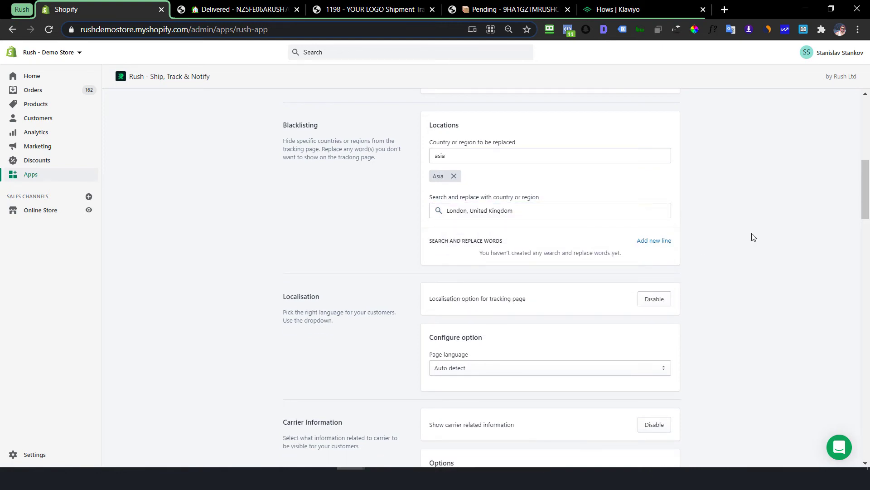
Reload the delivered Dr Martens boot shipment's tracking page and examine the locations in its event timeline and the map
left_click(254, 9)
key("F5")
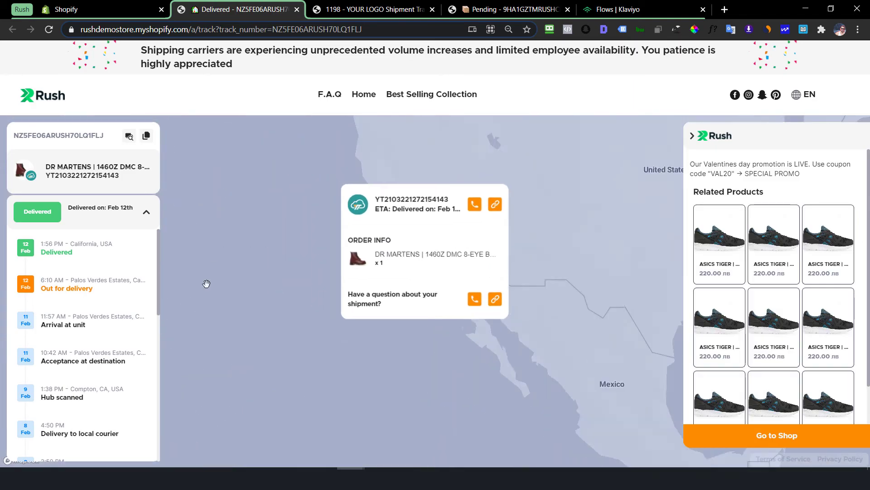
scroll(113, 333, "down", 9)
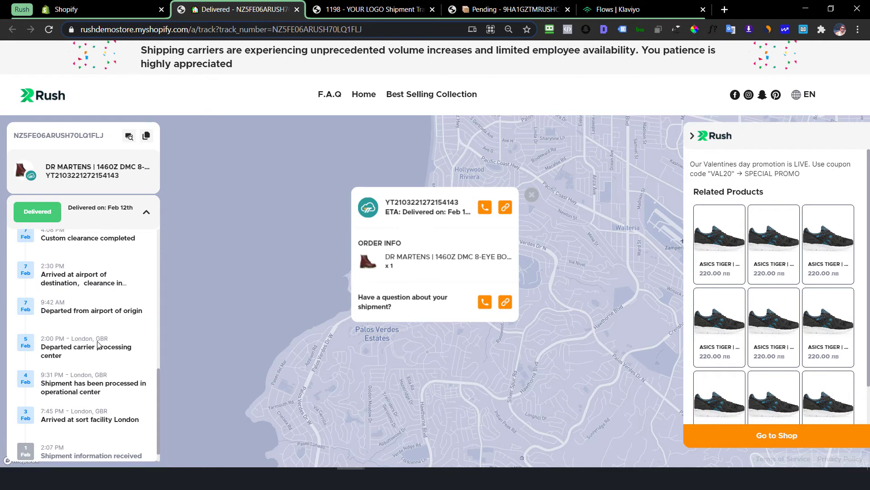
scroll(98, 345, "up", 1)
scroll(97, 345, "up", 8)
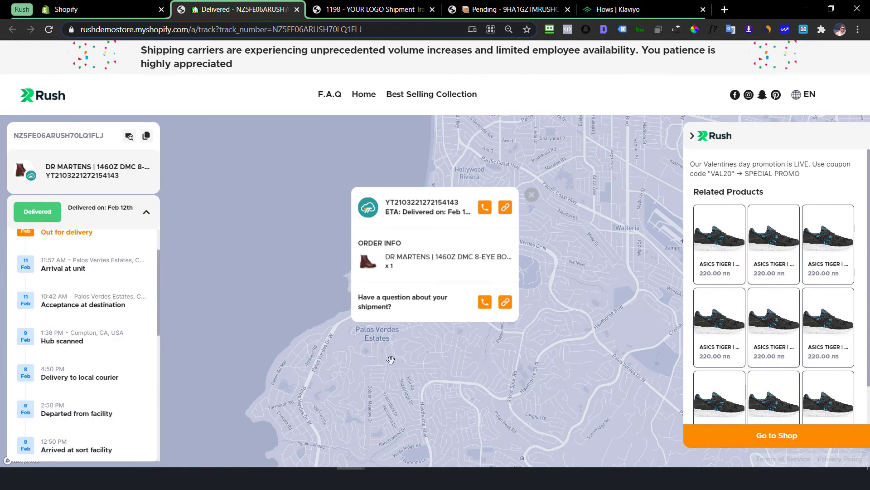
left_click_drag(401, 368, 329, 401)
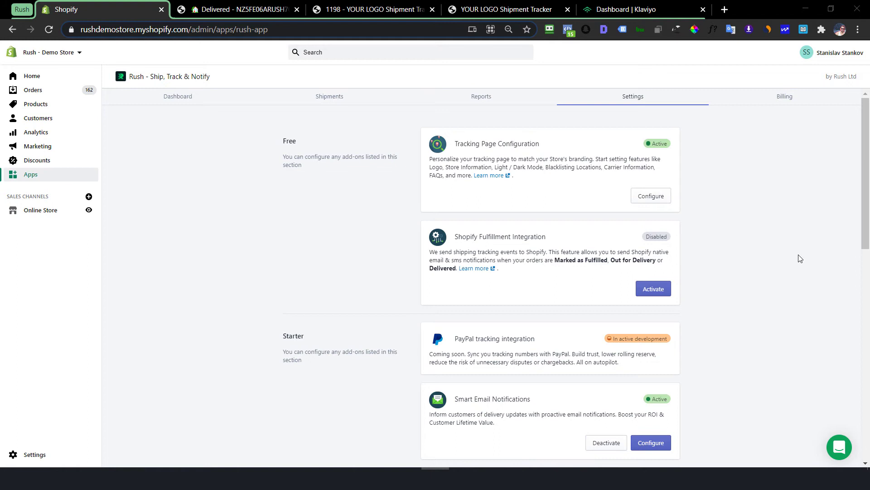
Open the Smart Email Notifications configuration in the Rush settings and start a new email notification
scroll(799, 258, "down", 1)
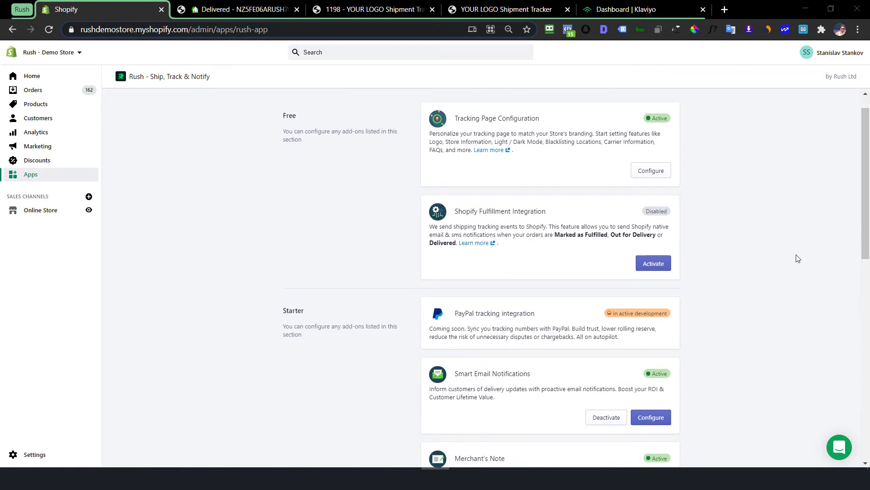
scroll(798, 258, "up", 1)
scroll(723, 283, "down", 1)
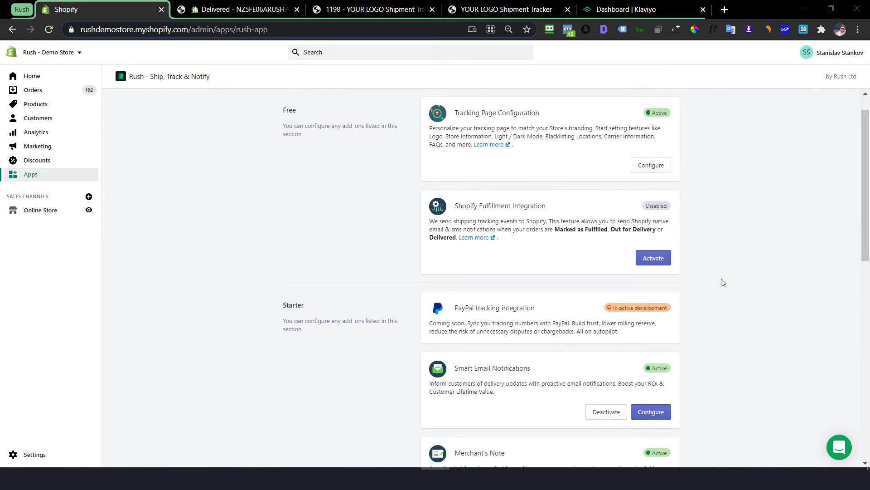
left_click_drag(454, 362, 531, 361)
left_click(731, 378)
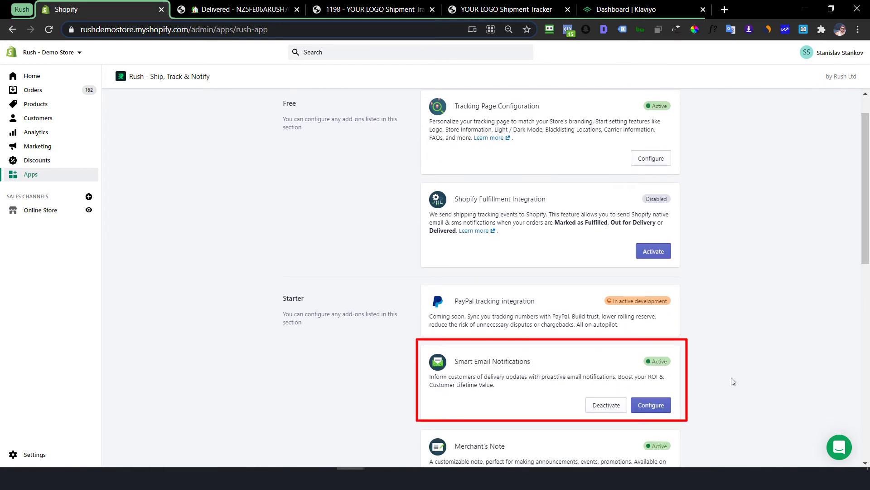
left_click(665, 405)
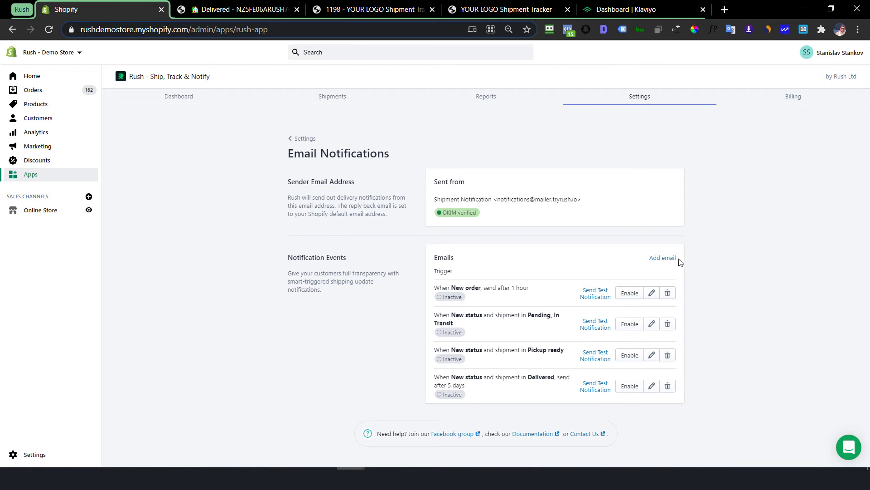
left_click(662, 257)
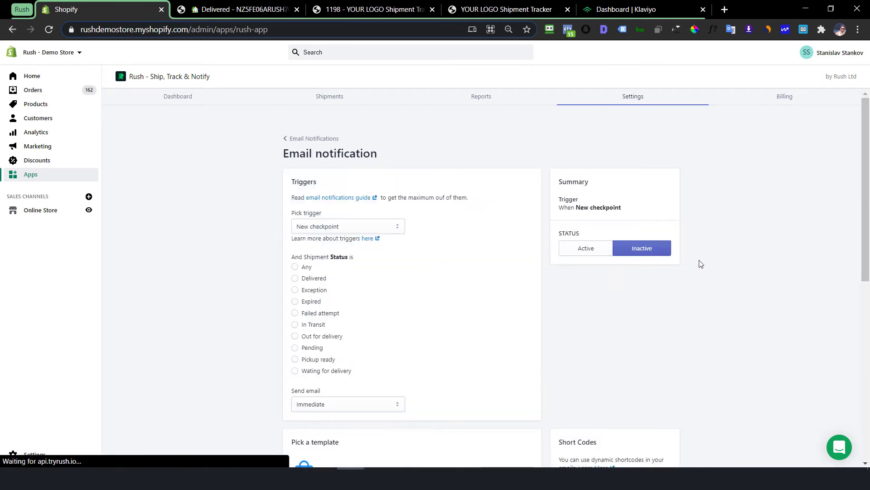
Set the email notification's trigger to New status
left_click(395, 229)
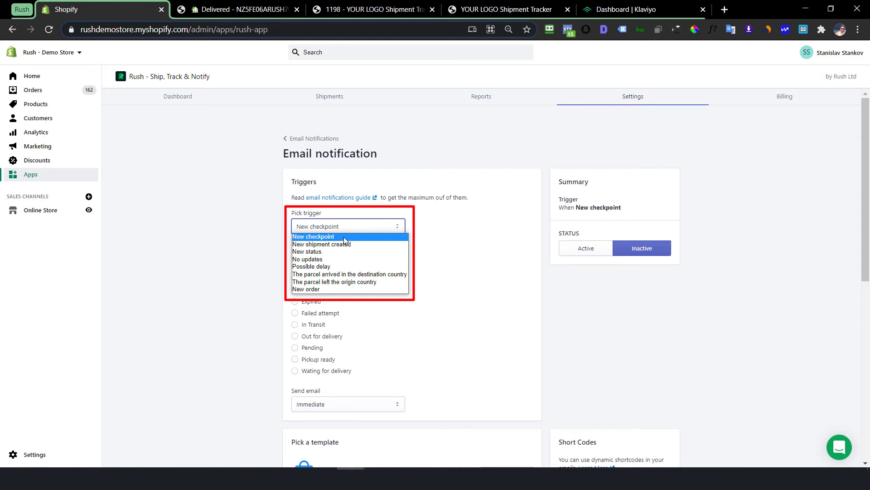
left_click(317, 251)
left_click(313, 229)
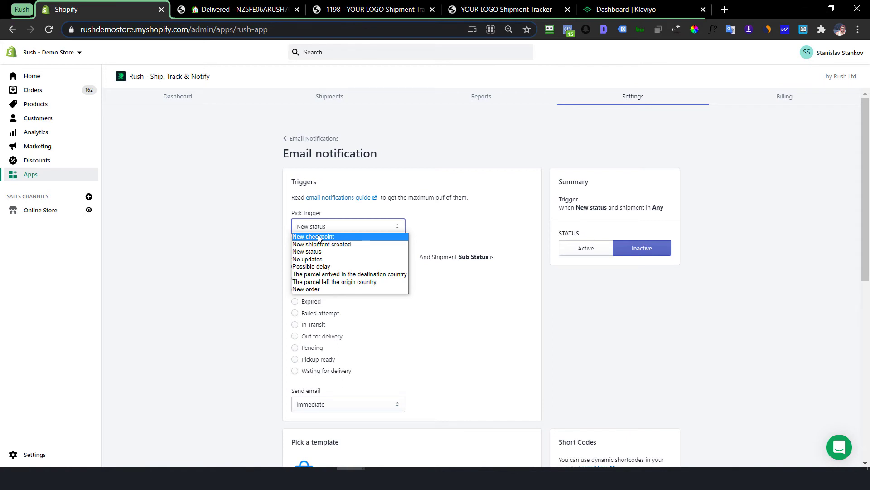
left_click(319, 252)
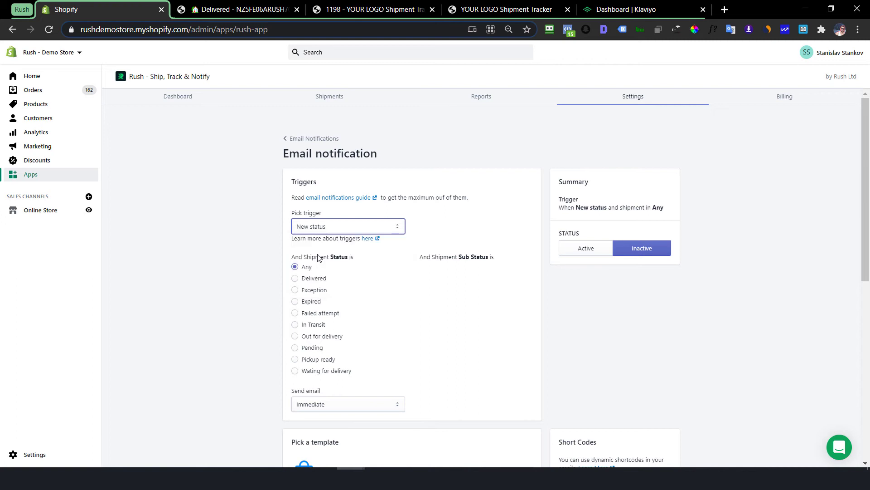
Try the Delivered, Failed attempt and Expired shipment statuses to compare their sub-status options
left_click(311, 281)
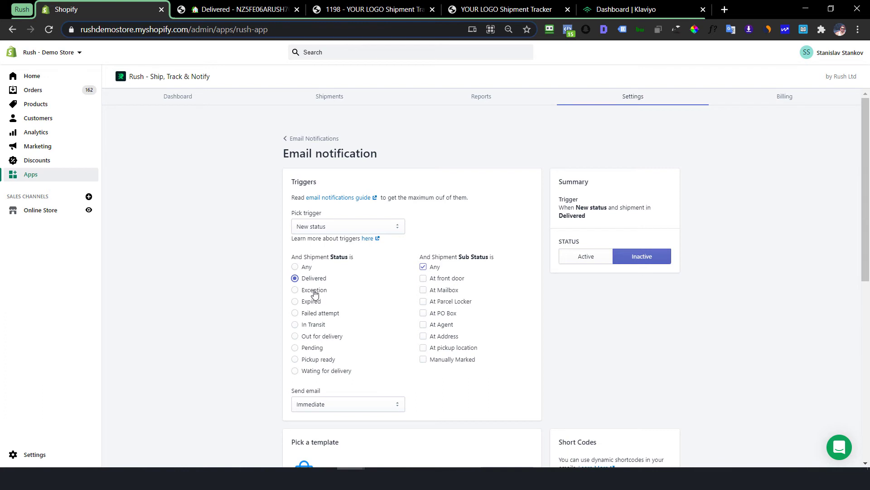
left_click(319, 315)
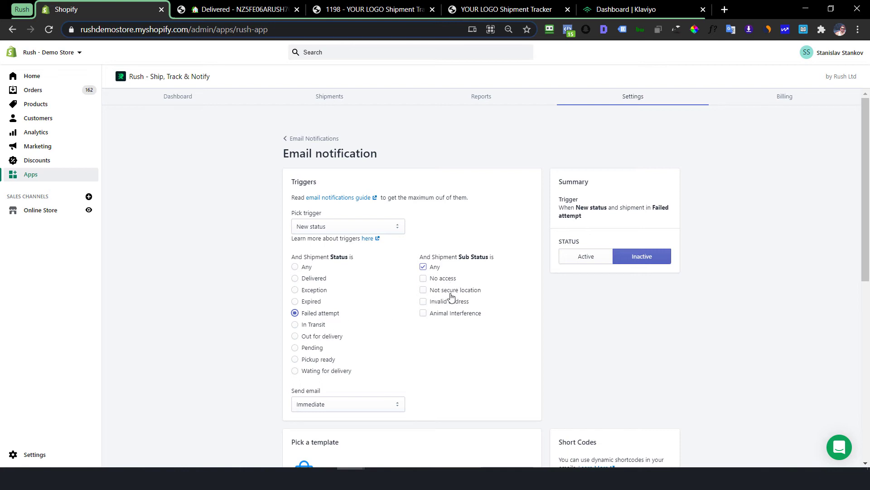
left_click(312, 303)
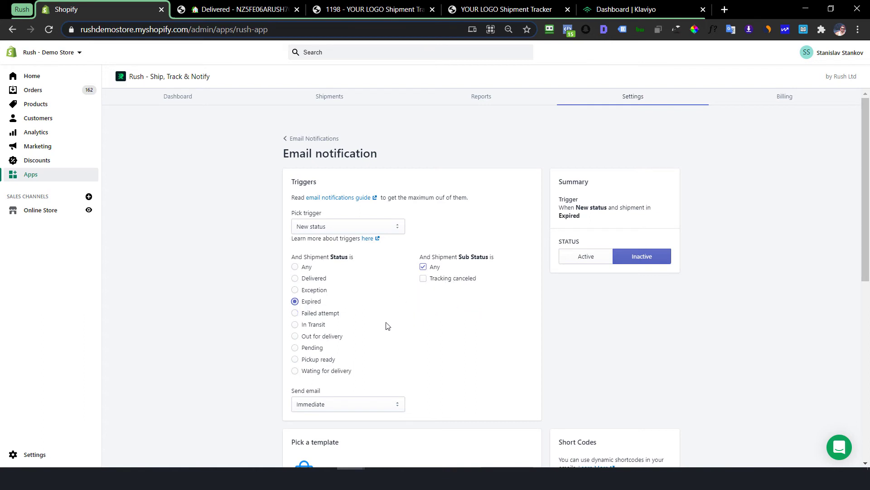
Set the shipment status to In Transit with the At customs sub-status, and bring the email templates into view
left_click(315, 325)
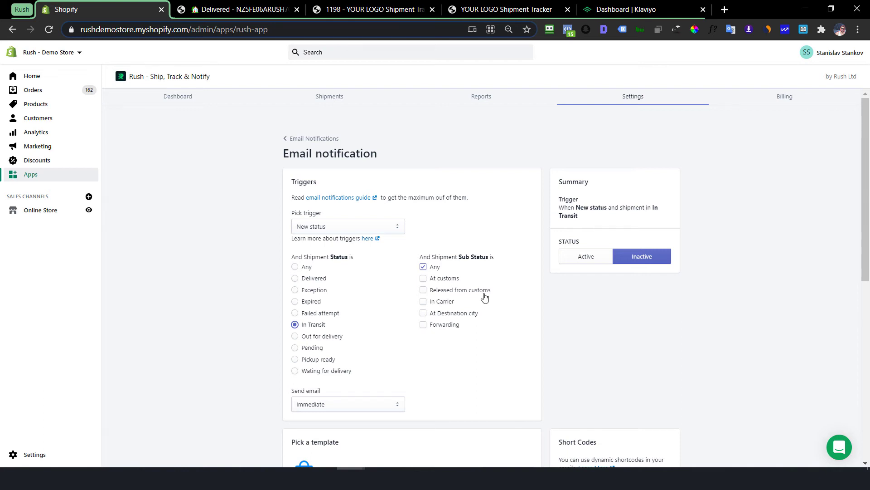
left_click(437, 281)
scroll(528, 302, "down", 6)
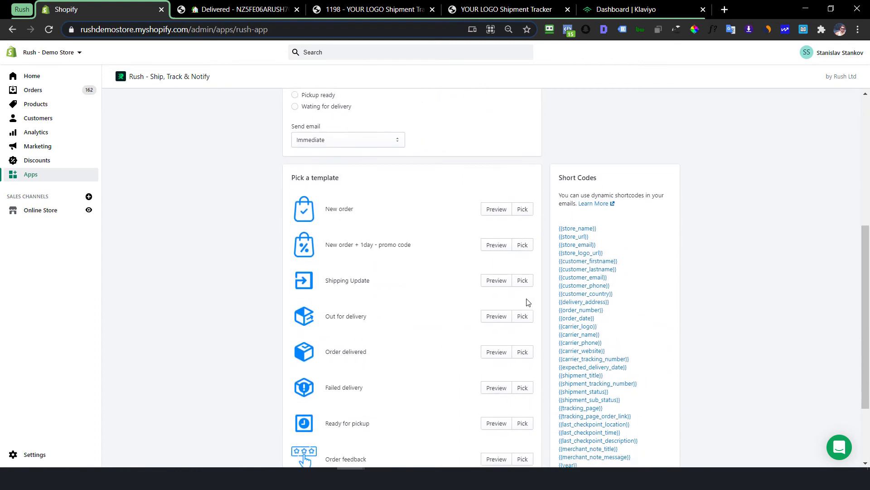
Preview the Order delivered email template, close the preview, and pick that template for the notification
scroll(462, 237, "down", 1)
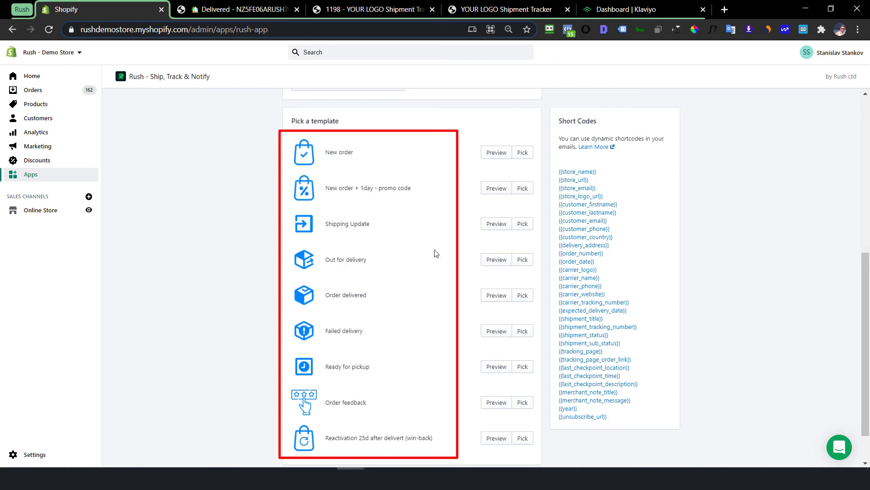
left_click(492, 297)
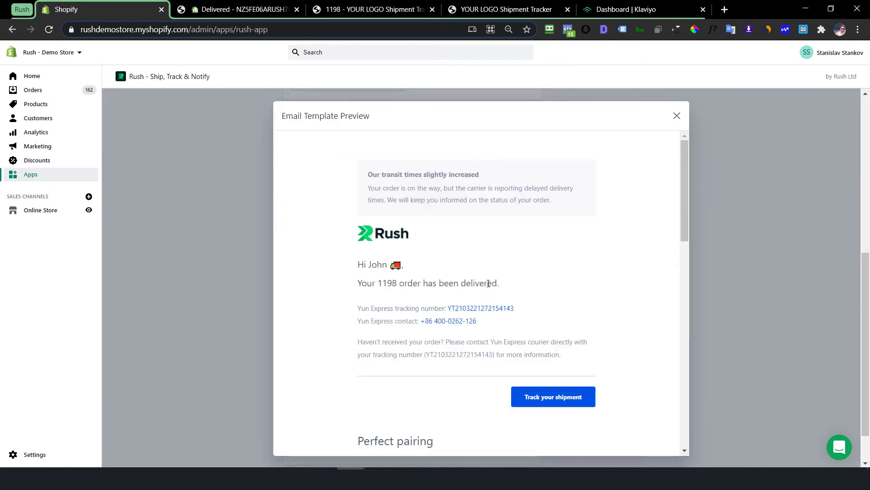
scroll(488, 284, "down", 3)
scroll(589, 204, "up", 3)
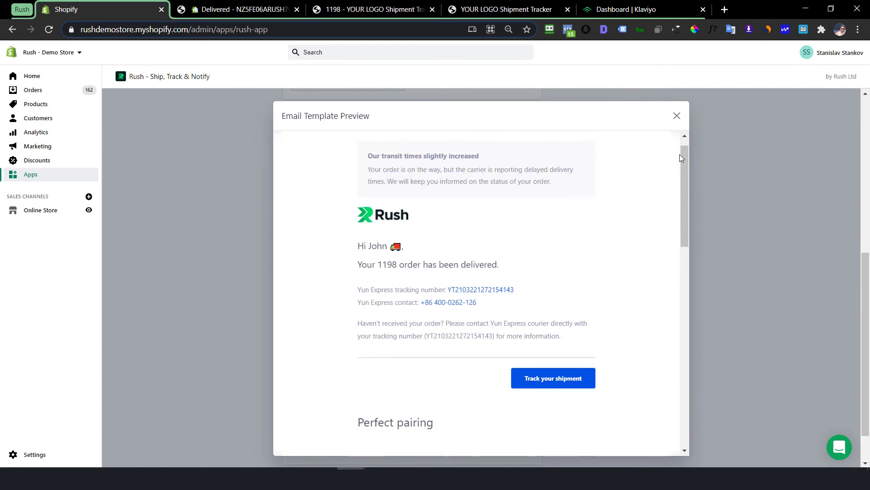
left_click(677, 116)
left_click(522, 295)
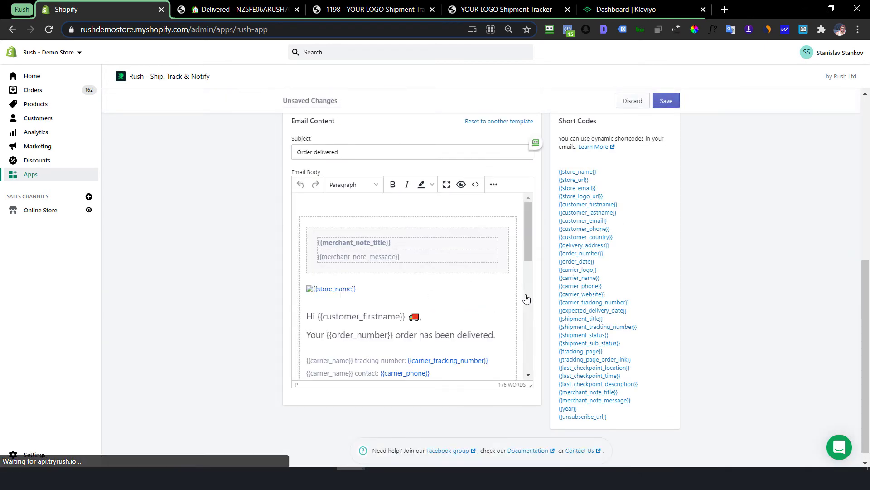
Add "Dear customer, your order is at customs and it will be released soon." below the delivered sentence in the email body, and save the notification
left_click_drag(529, 240, 529, 268)
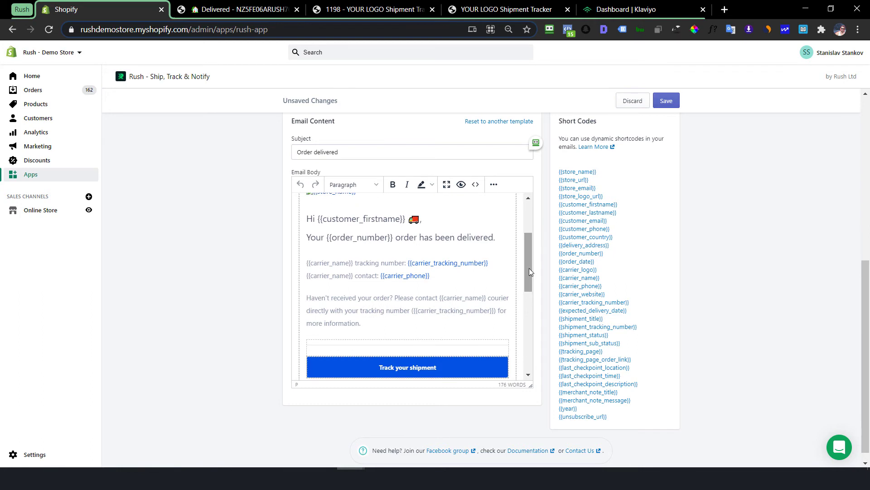
left_click(507, 237)
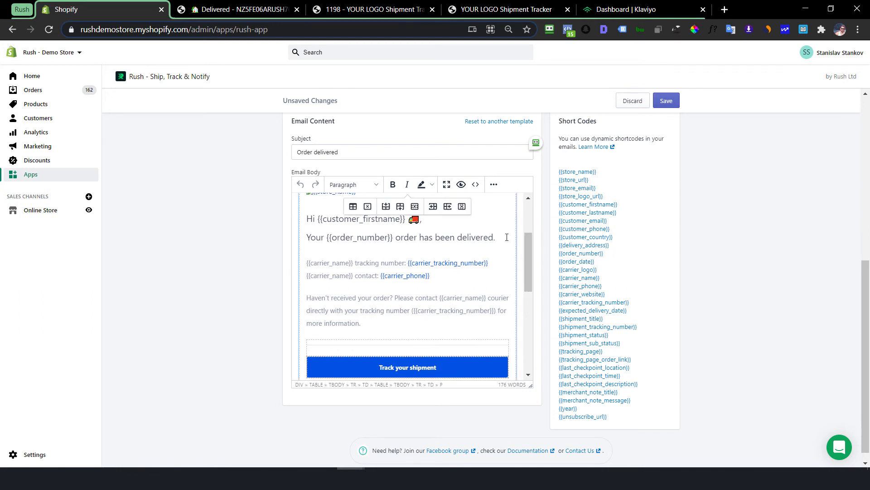
scroll(258, 263, "up", 2)
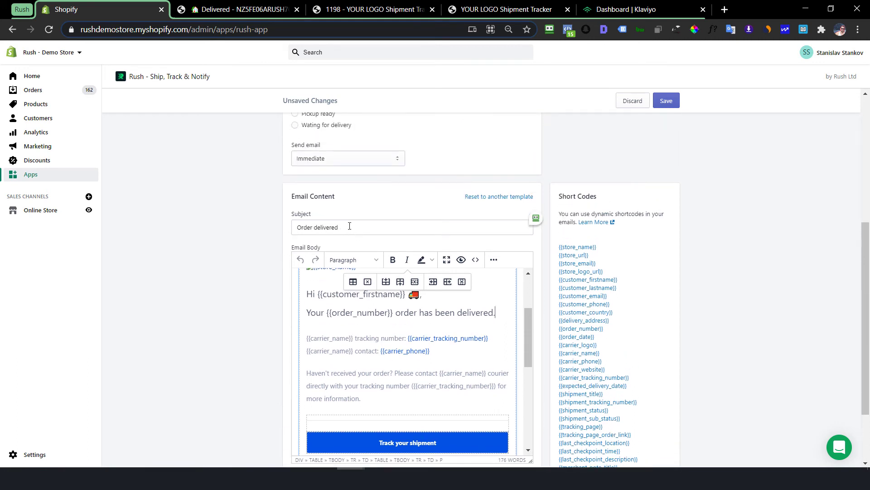
scroll(351, 225, "up", 3)
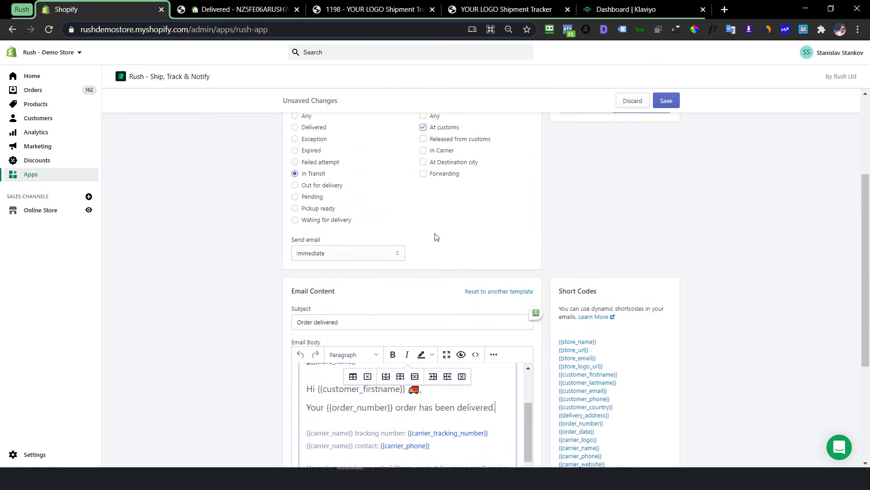
scroll(436, 237, "down", 3)
left_click(503, 319)
key("Return")
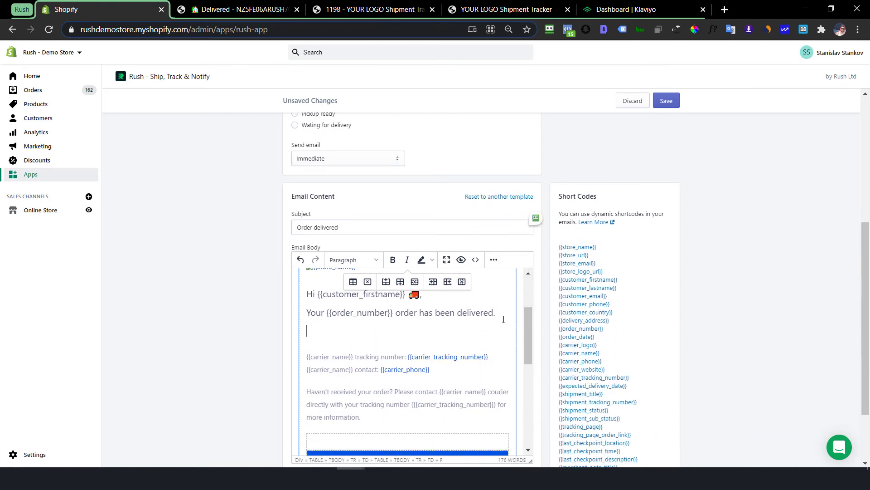
type("Dear customer, your order is at custom")
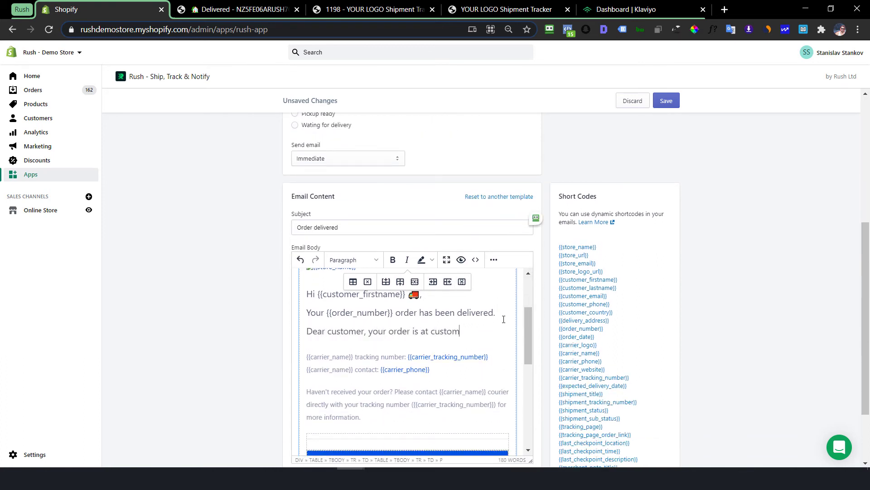
type("s and it will be released soon.")
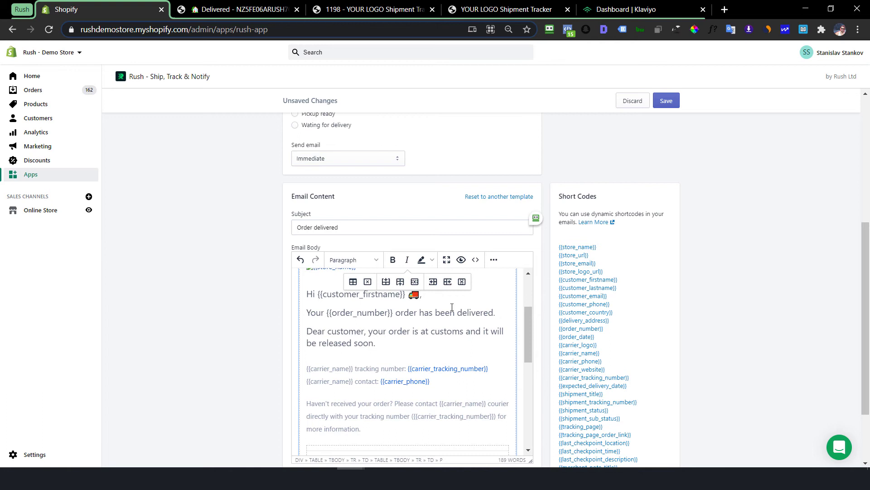
left_click(261, 318)
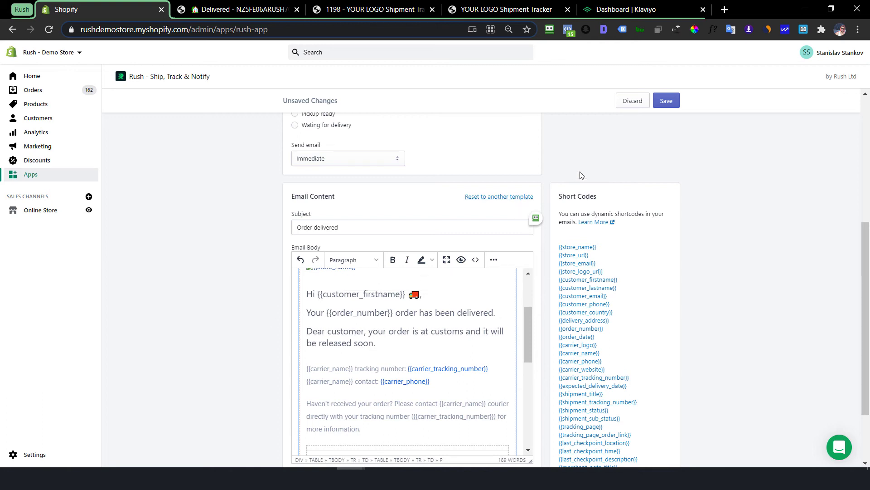
scroll(582, 175, "up", 1)
left_click(665, 101)
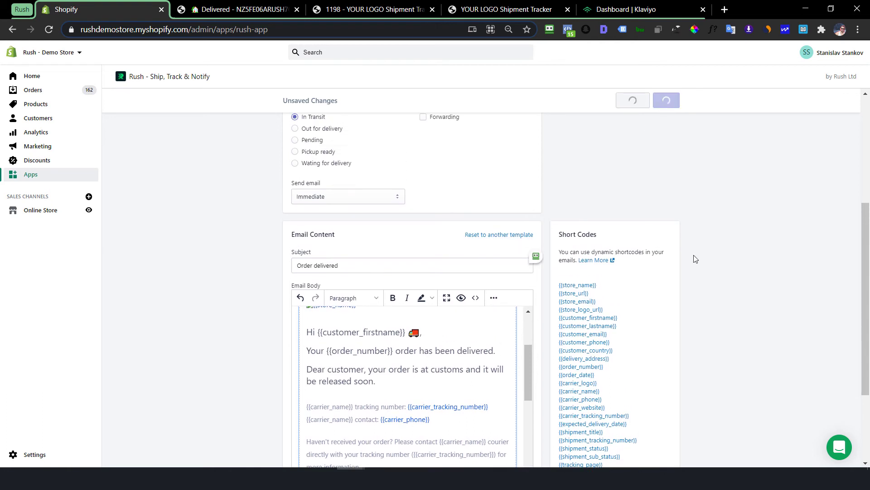
Send a test version of the email notification to your own email address
scroll(564, 224, "up", 5)
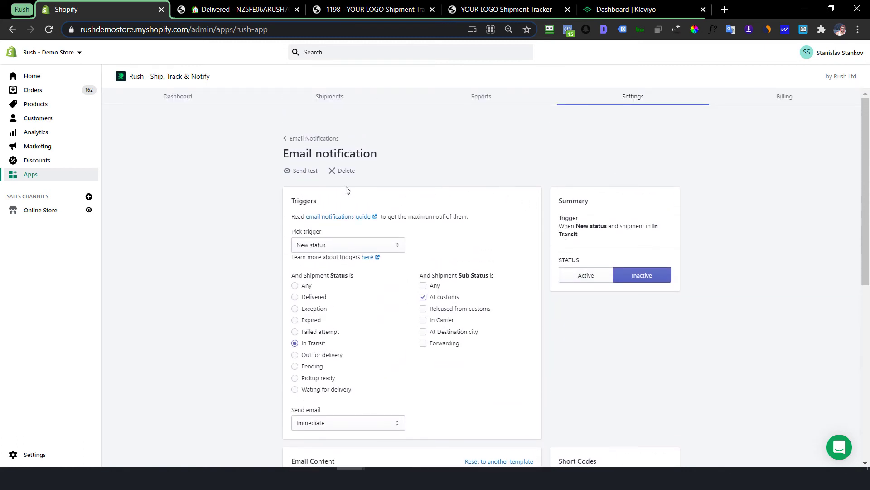
left_click(301, 176)
left_click(424, 285)
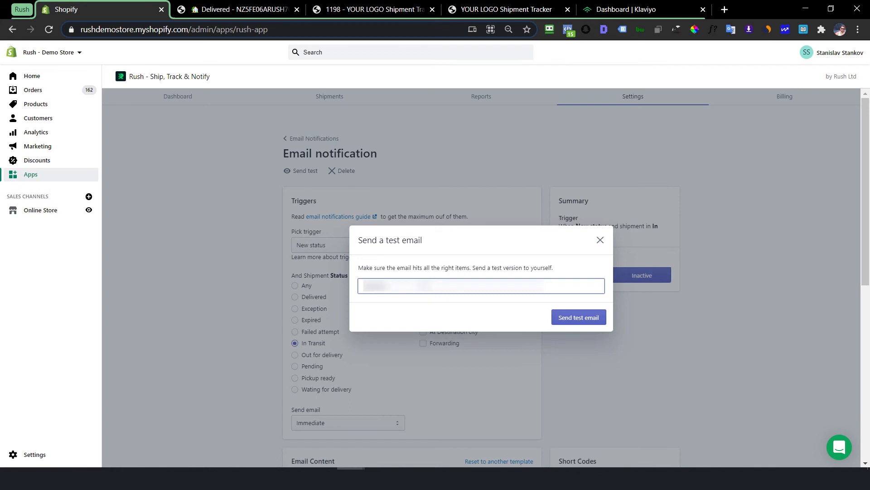
type(".app")
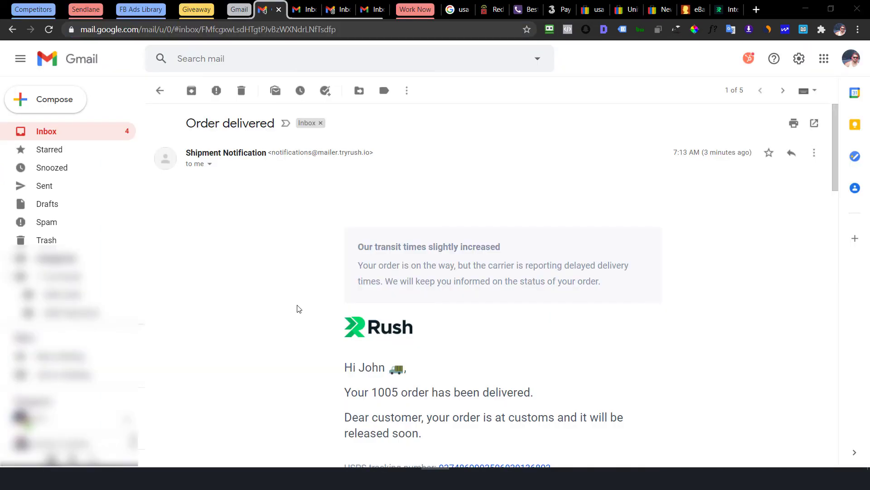
Switch to Gmail and examine the received test email, from the merchant note and tracking details to the recommended products
scroll(298, 308, "down", 3)
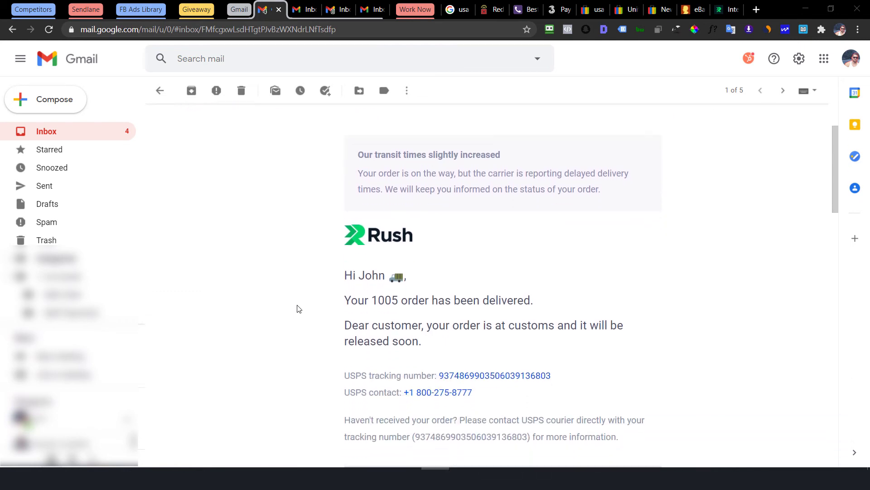
scroll(297, 309, "down", 2)
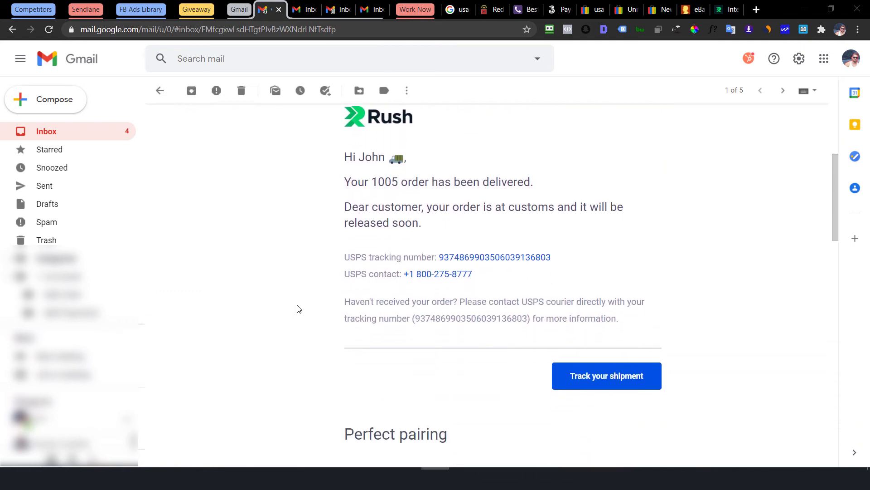
scroll(298, 308, "down", 1)
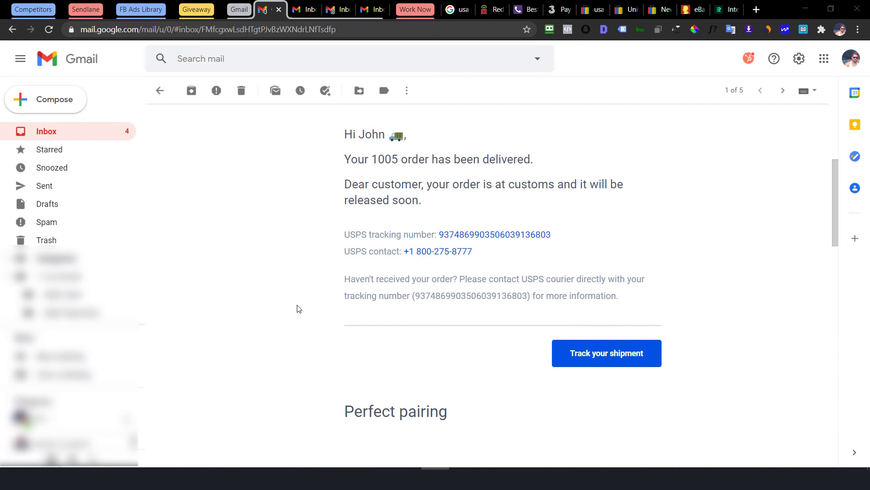
scroll(298, 308, "down", 5)
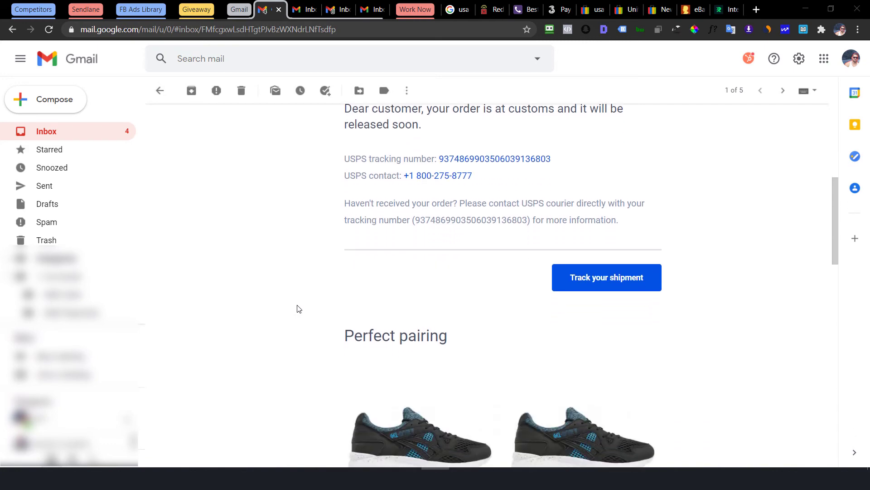
scroll(297, 308, "down", 6)
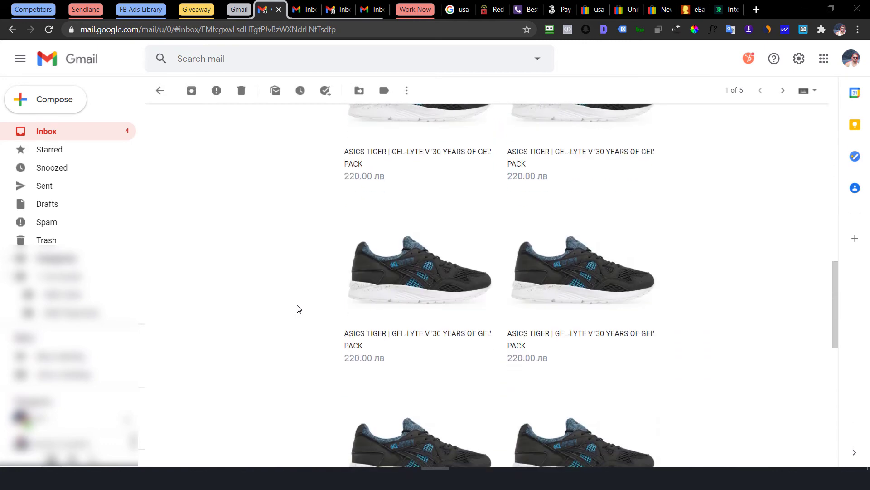
scroll(317, 299, "up", 10)
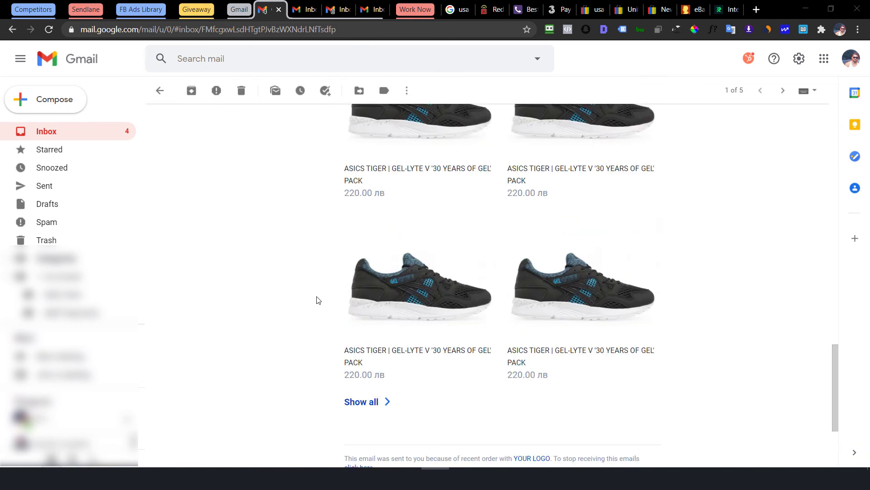
scroll(319, 262, "up", 3)
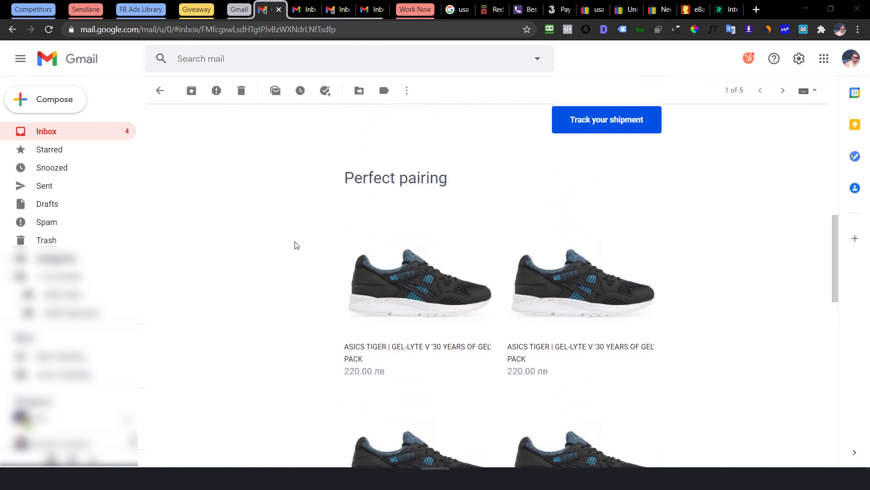
scroll(296, 245, "up", 6)
scroll(297, 245, "up", 2)
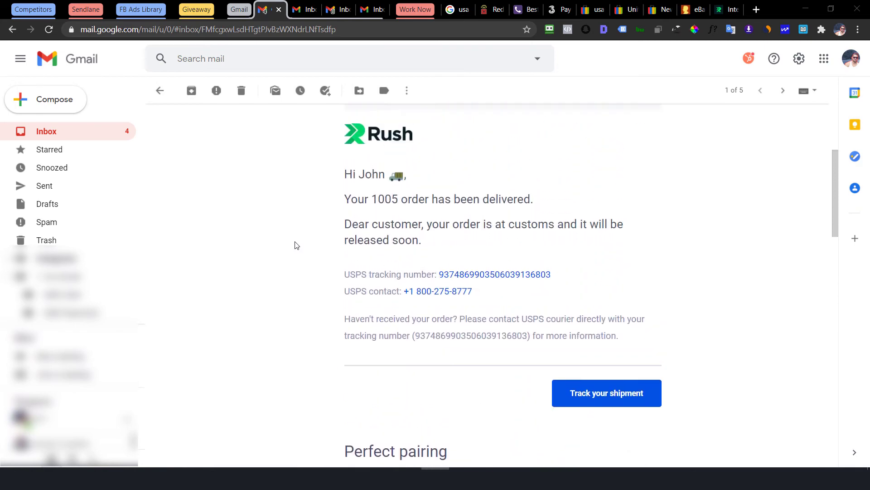
scroll(296, 244, "up", 2)
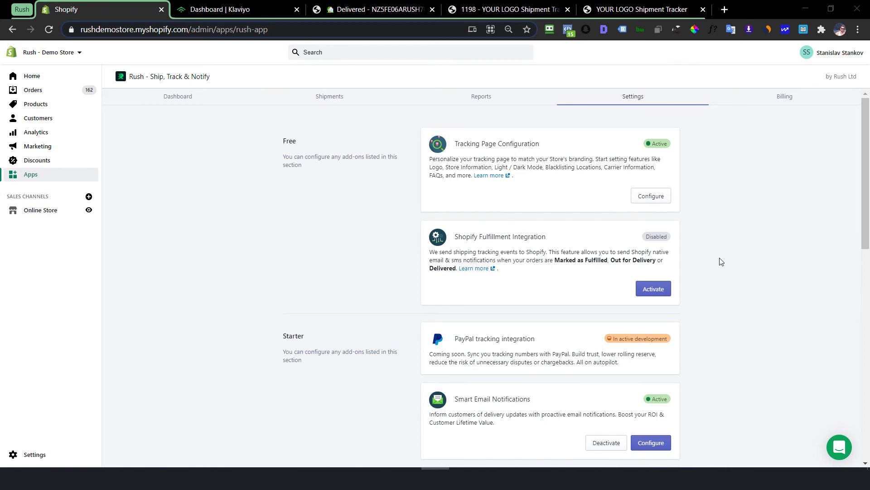
Return to the Rush settings, send all events from the Klaviyo integration, and switch to Klaviyo to reload its activity feed
scroll(721, 262, "down", 8)
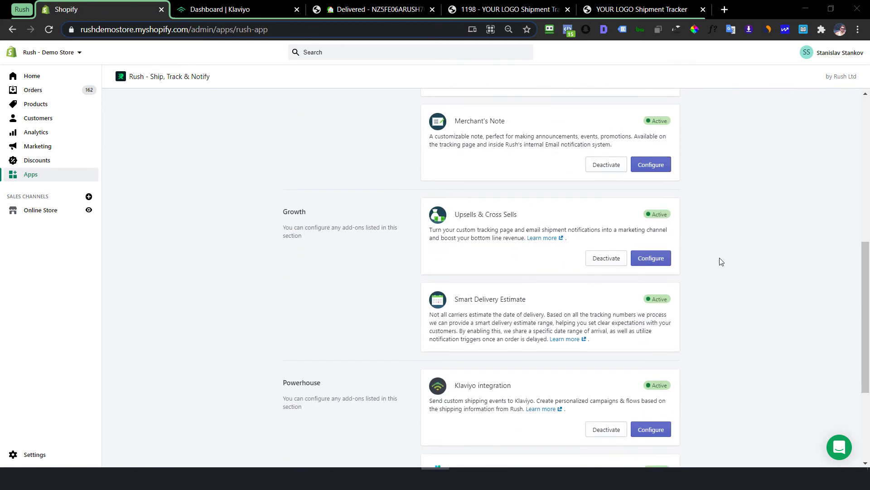
scroll(722, 262, "up", 1)
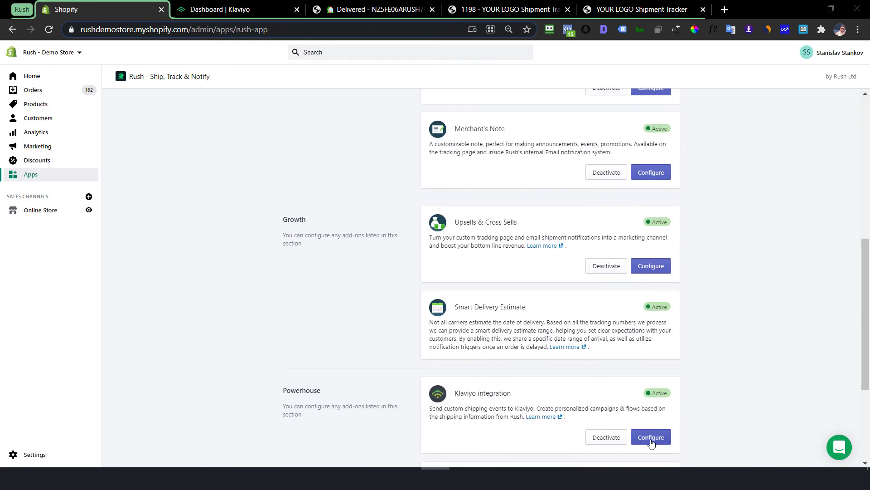
left_click(651, 438)
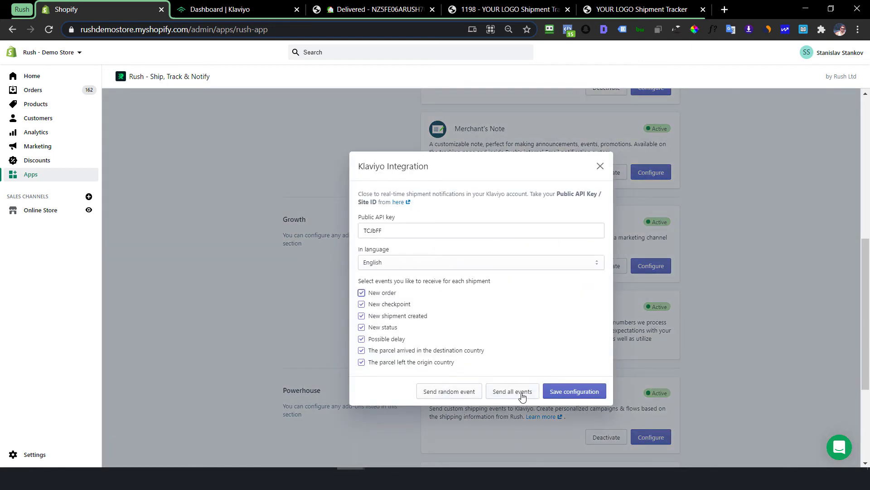
left_click(522, 395)
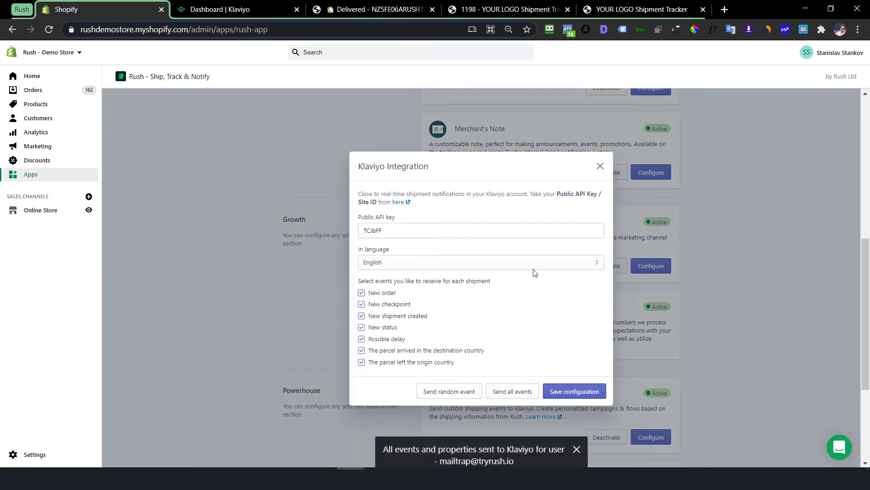
left_click(600, 166)
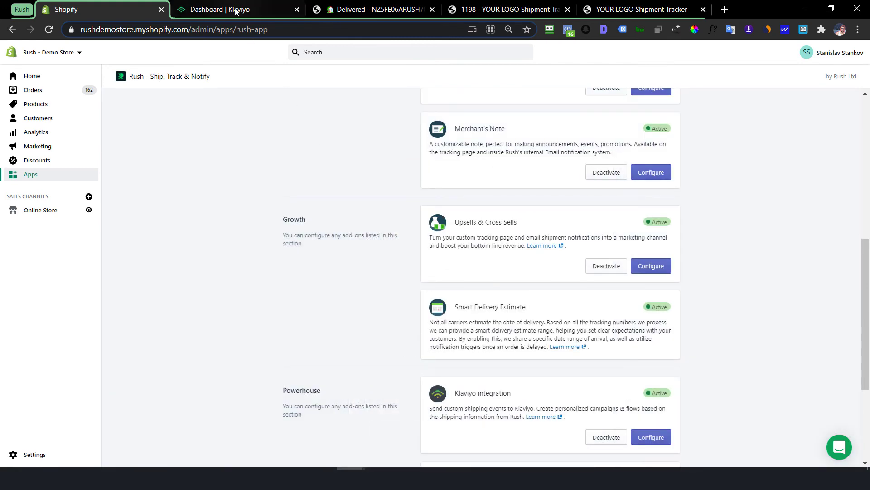
left_click(233, 10)
key("F5")
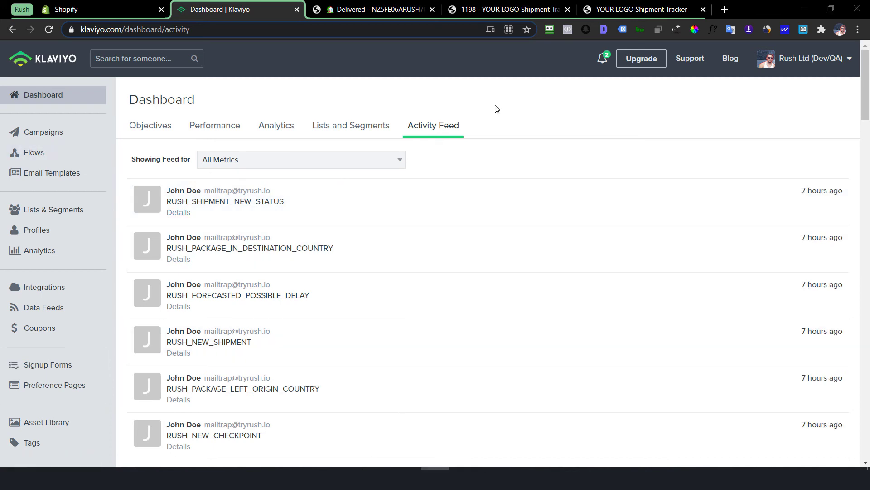
Create a new flow from scratch named "Delivered | Rush"
left_click(44, 157)
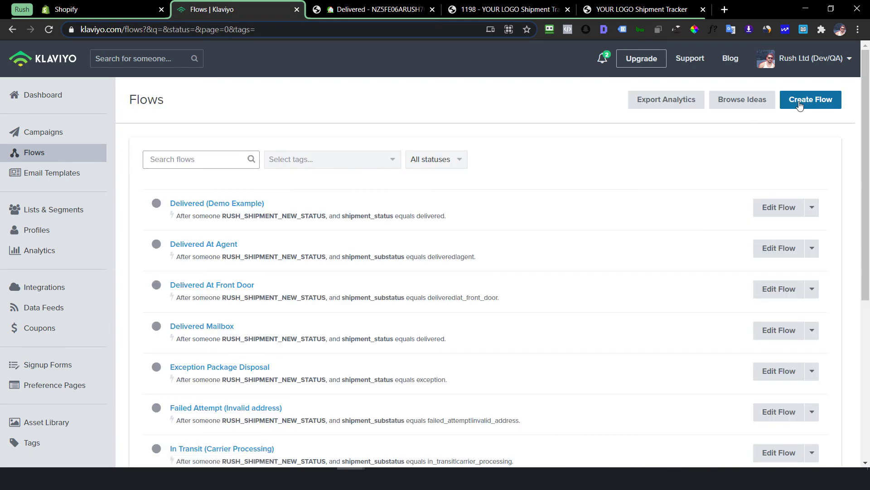
left_click(799, 104)
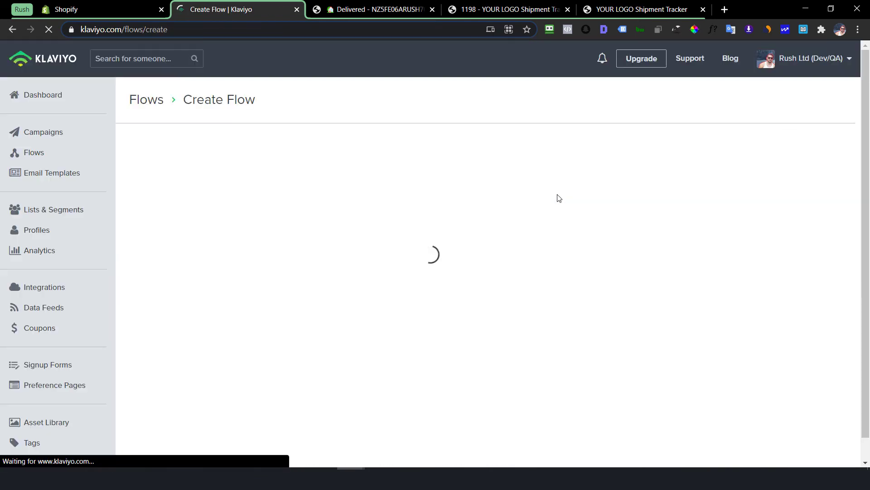
left_click(360, 190)
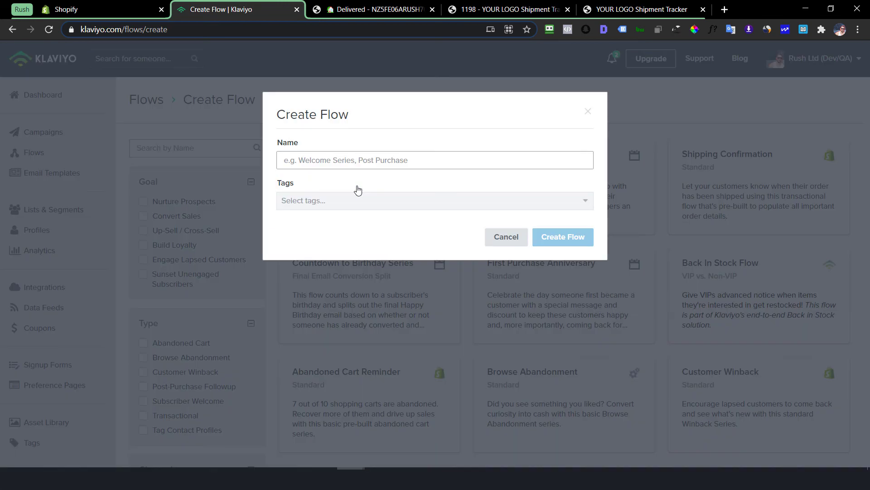
type("Delivered | Rush")
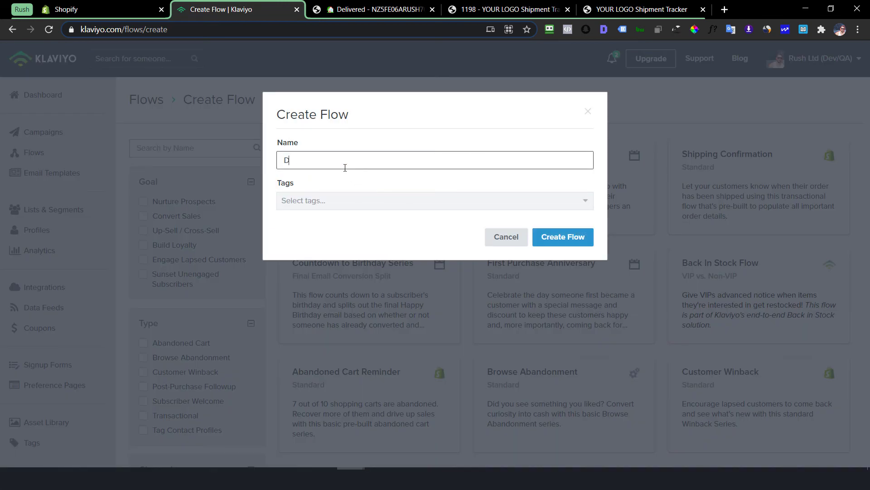
left_click(551, 241)
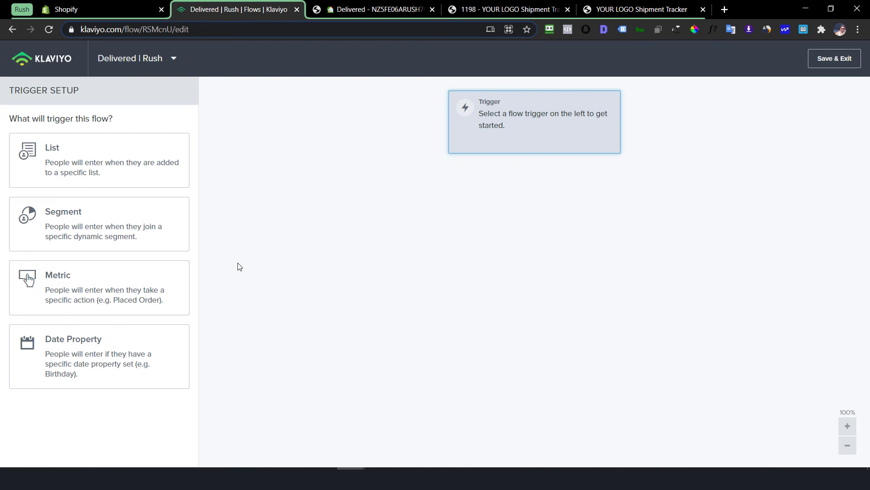
Set the flow's trigger to the RUSH_SHIPMENT_NEW_STATUS metric, searching the metrics for "rush"
left_click(66, 288)
type("rush")
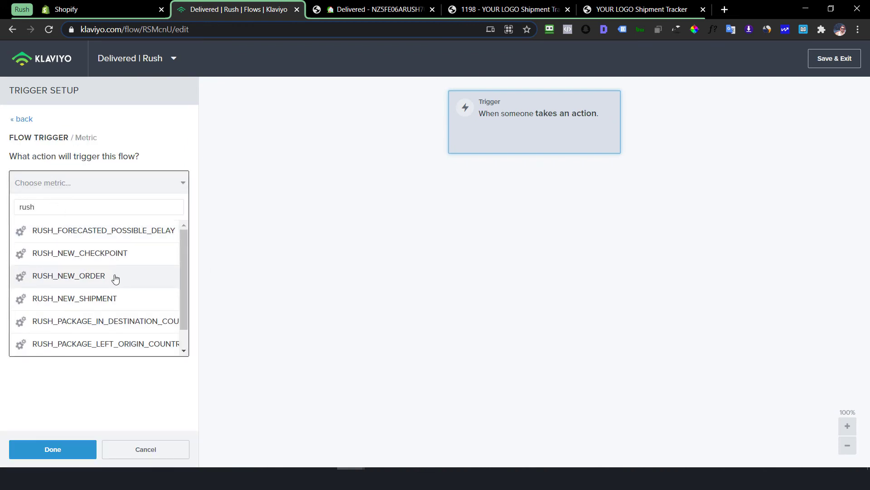
scroll(109, 276, "down", 1)
scroll(119, 274, "up", 1)
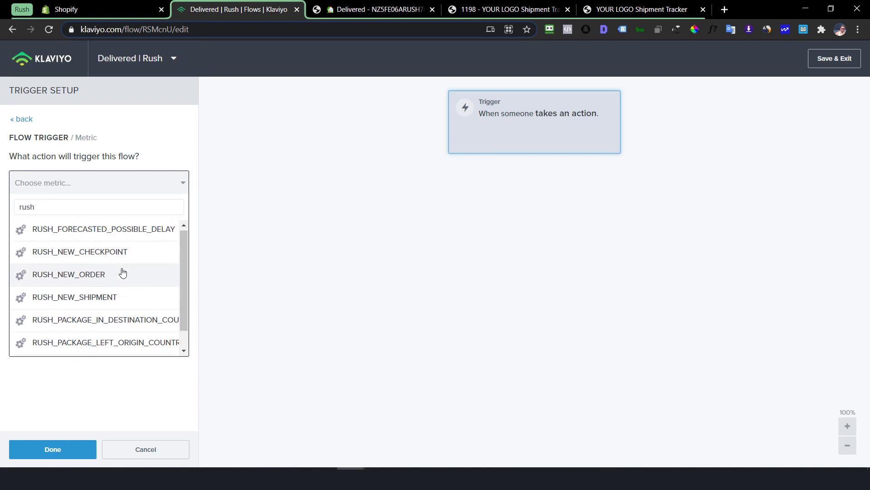
scroll(122, 272, "down", 1)
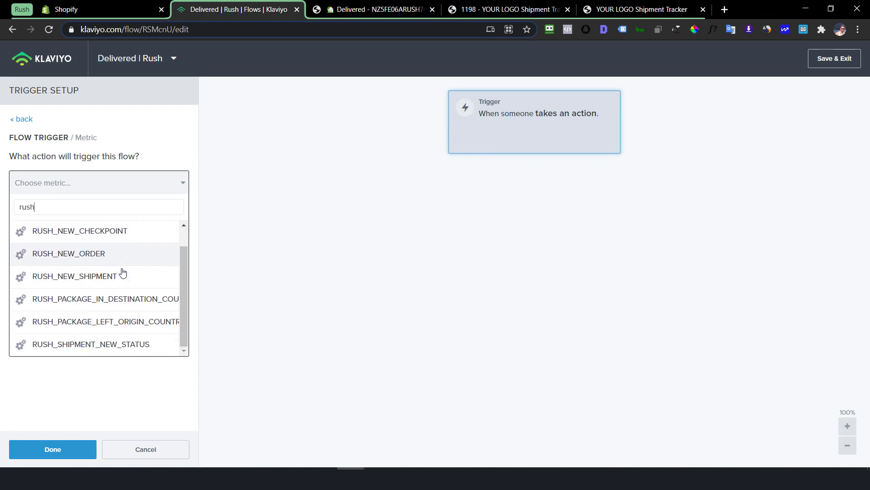
scroll(123, 272, "up", 1)
left_click(116, 295)
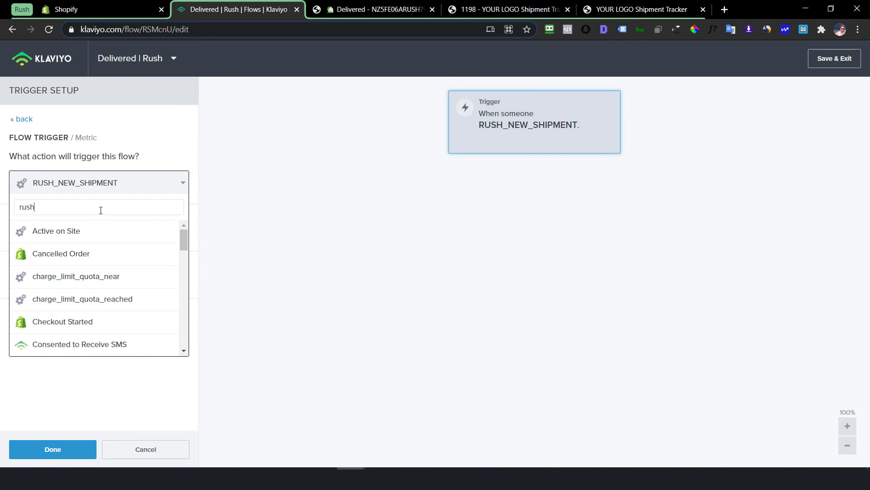
scroll(107, 247, "down", 1)
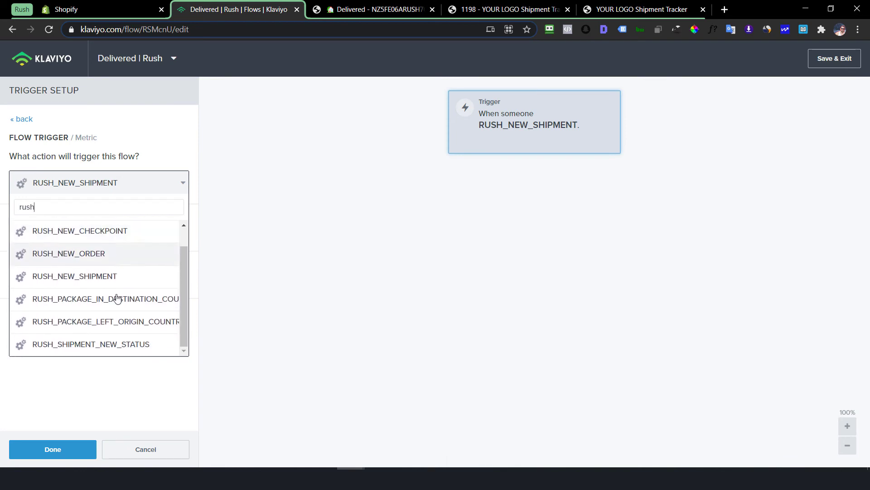
left_click(108, 344)
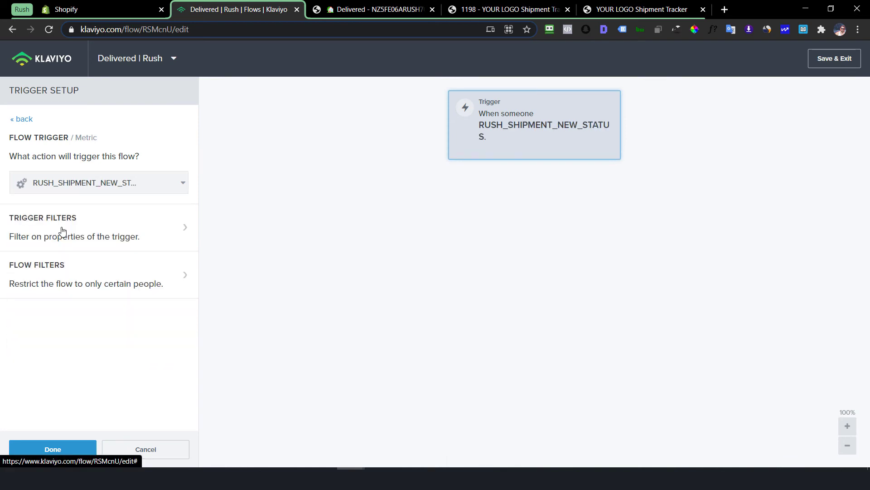
Add a trigger filter on the shipment_status dimension with the equals operator and view its available values
left_click(62, 229)
left_click(112, 185)
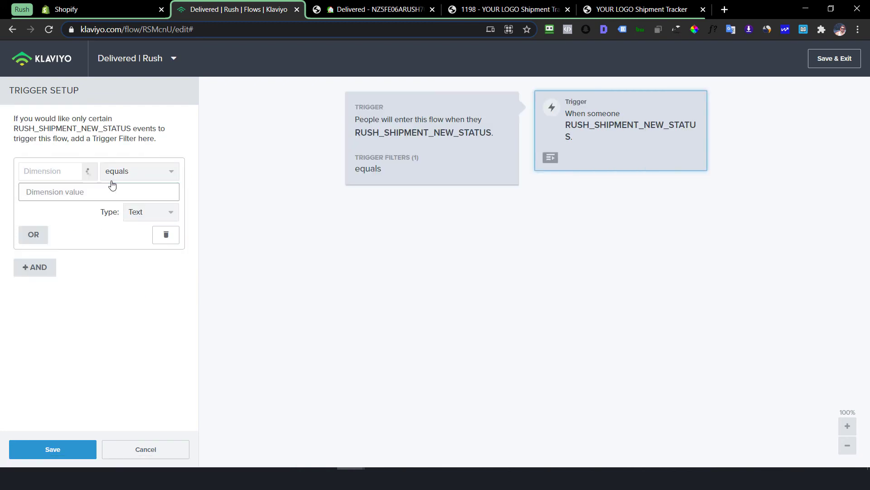
left_click(55, 175)
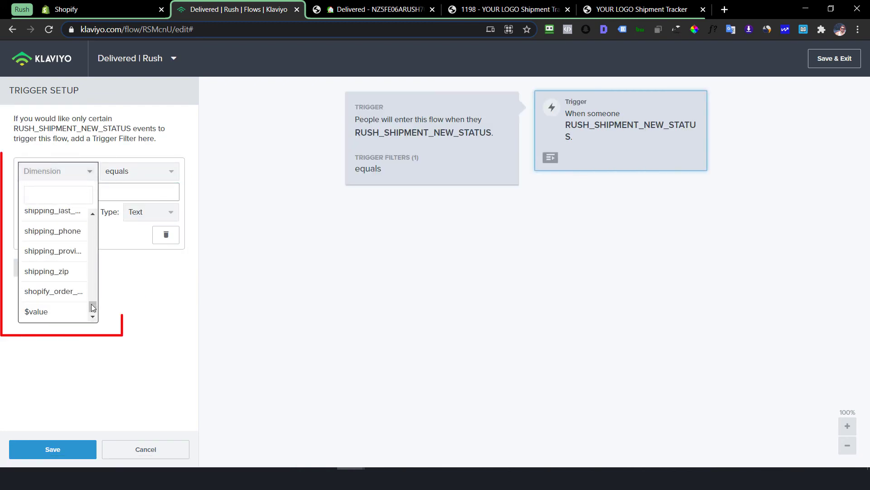
left_click_drag(92, 306, 92, 296)
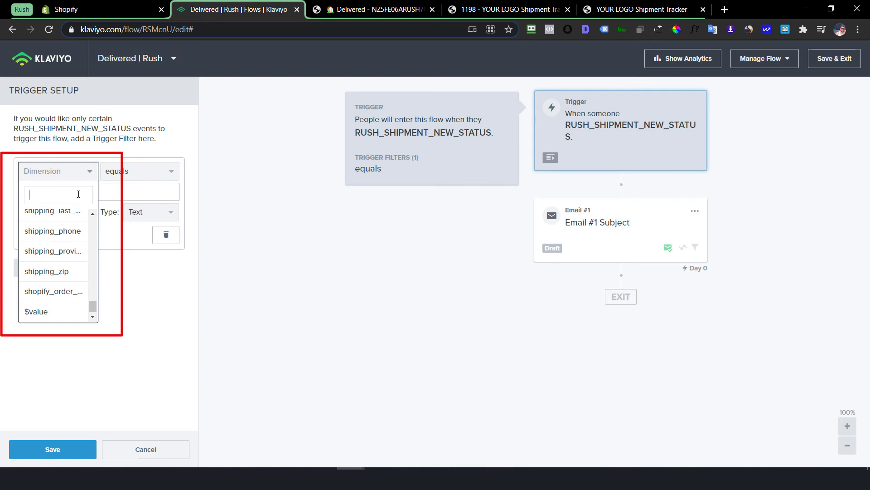
type("status")
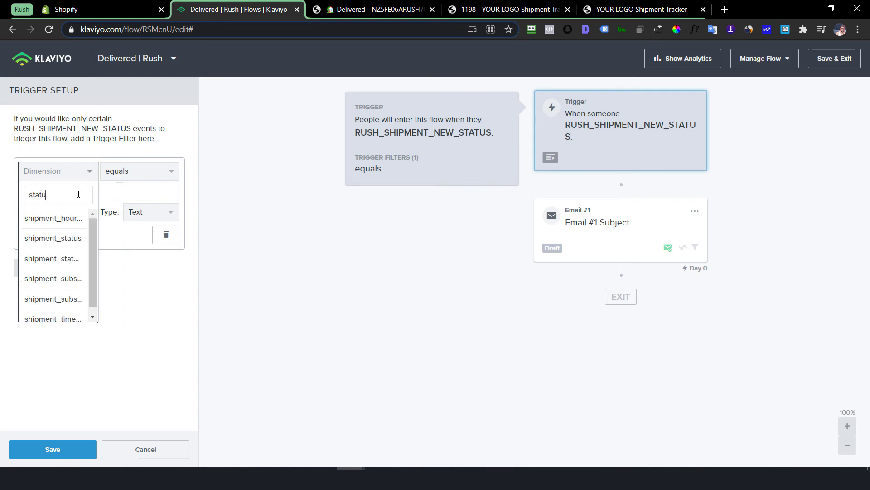
left_click(75, 241)
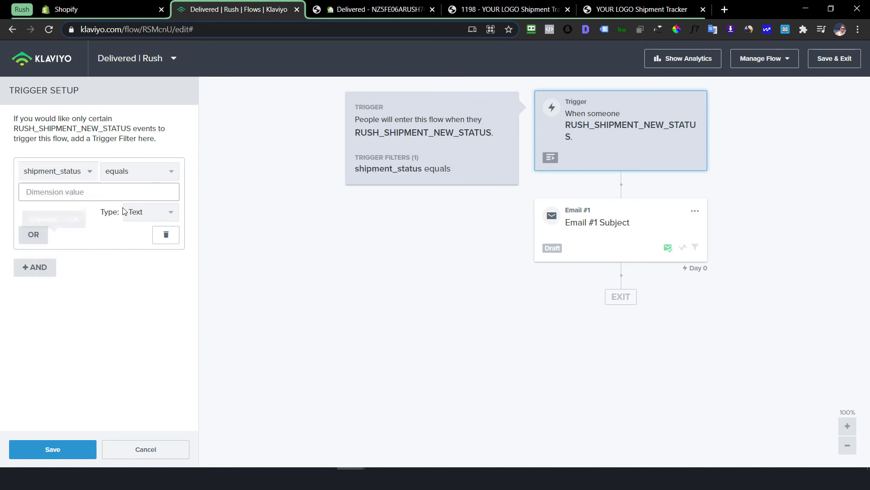
left_click(120, 192)
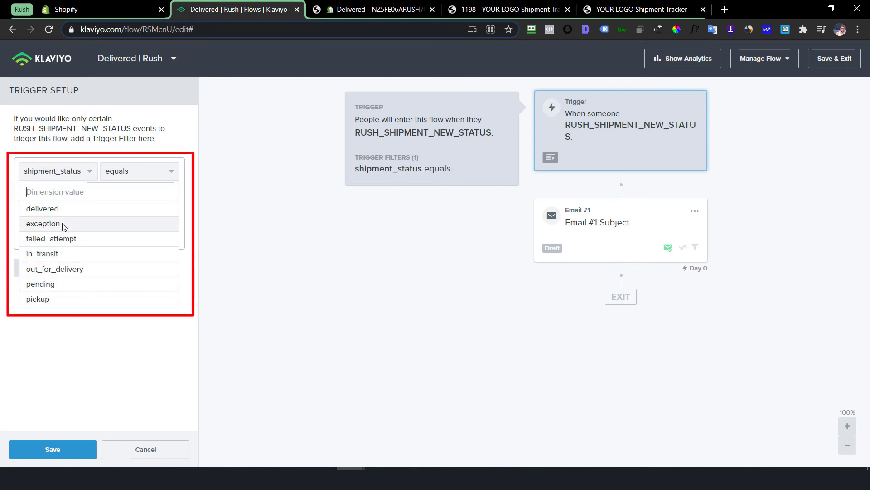
left_click(66, 173)
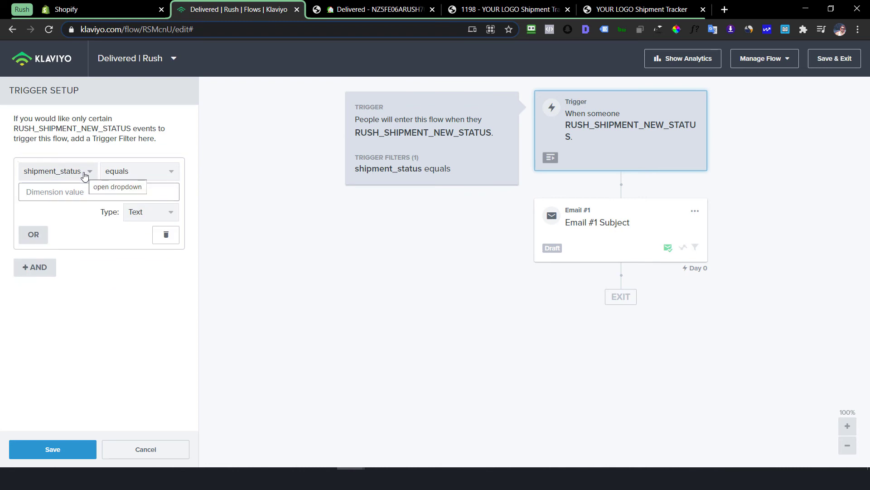
Change the trigger filter to shipment_substatus equals delivered|mailbox and save it
left_click(84, 175)
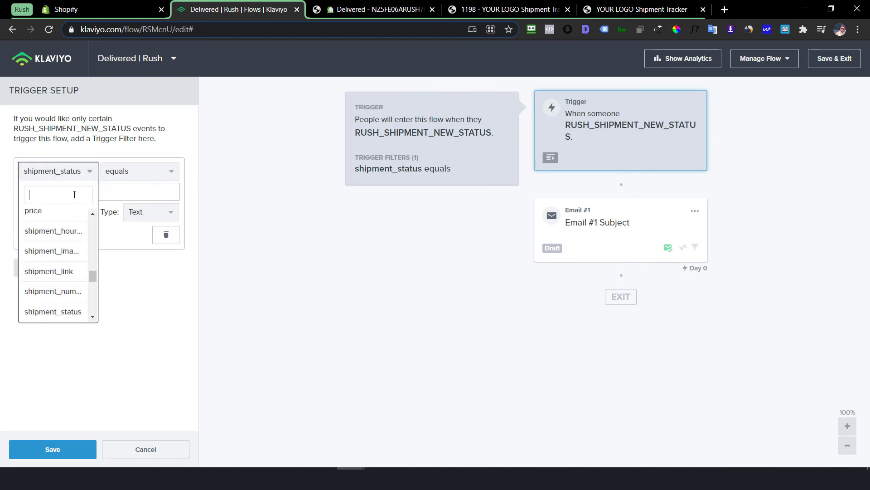
type("substat")
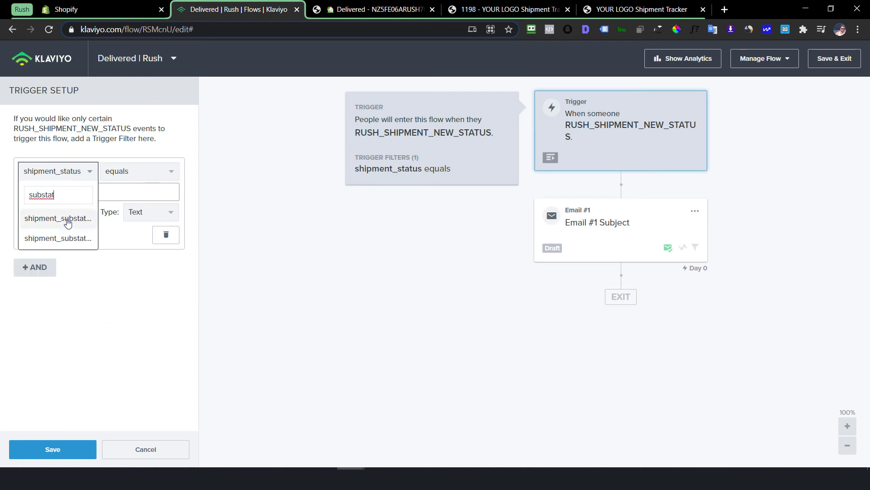
left_click(68, 221)
left_click(73, 194)
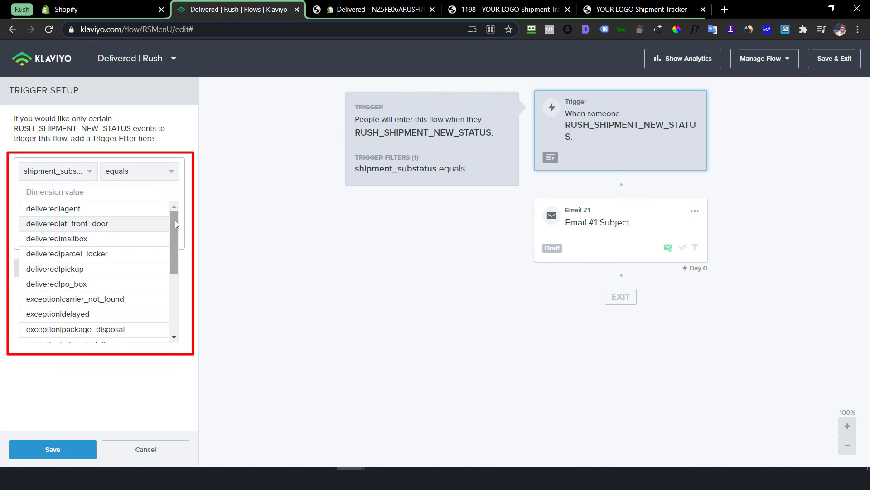
left_click_drag(175, 220, 175, 253)
scroll(175, 253, "up", 1)
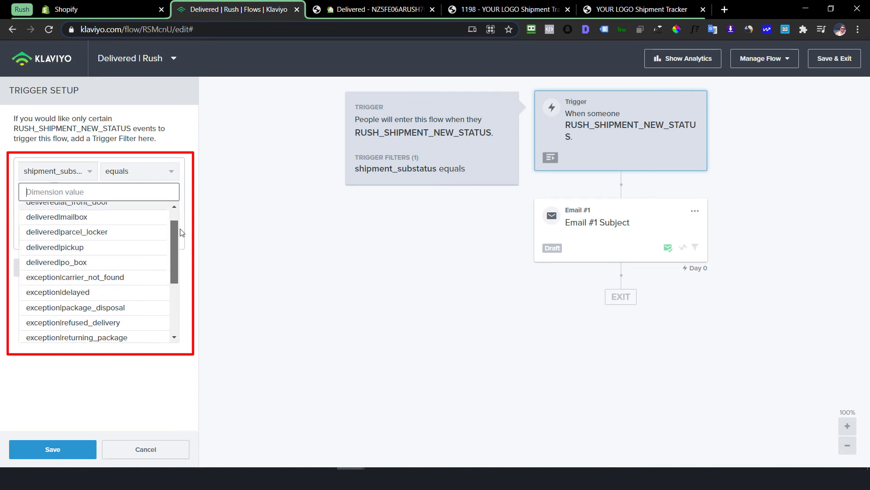
left_click(79, 224)
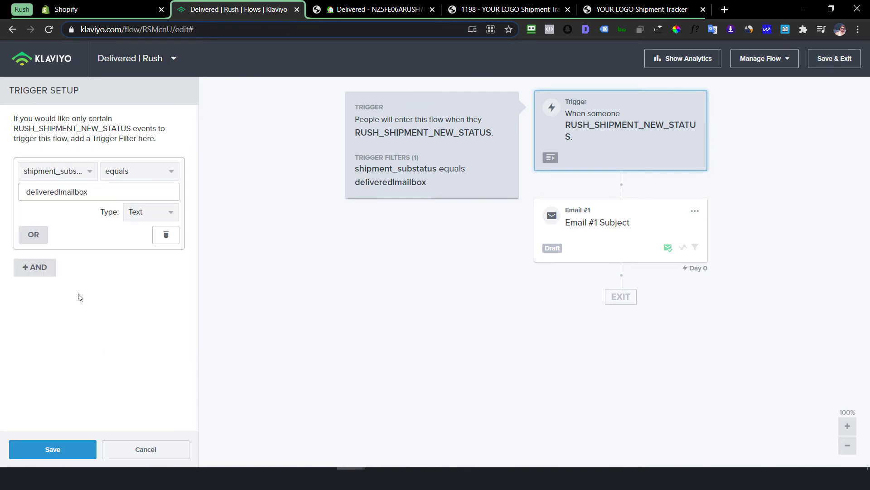
left_click(62, 449)
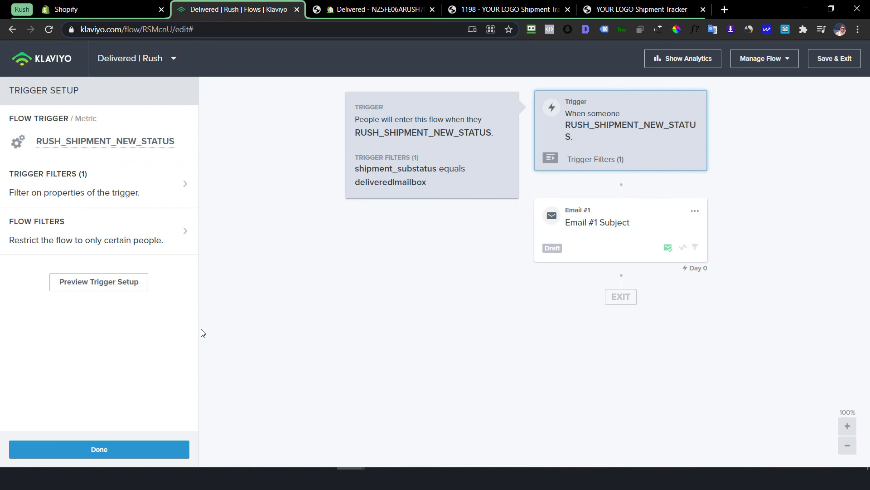
Select the flow's email and examine the content of Email (delivered), including its order, status, tracking and delivery address placeholders
left_click(607, 231)
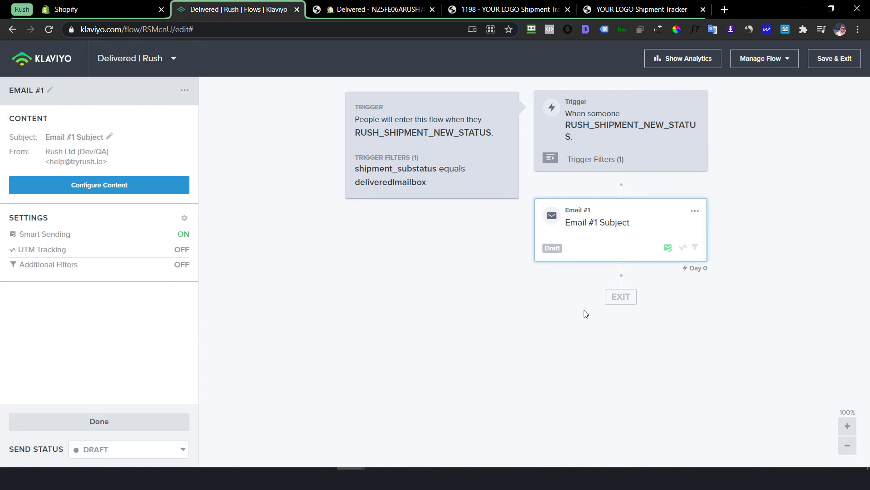
left_click(402, 325)
left_click(595, 237)
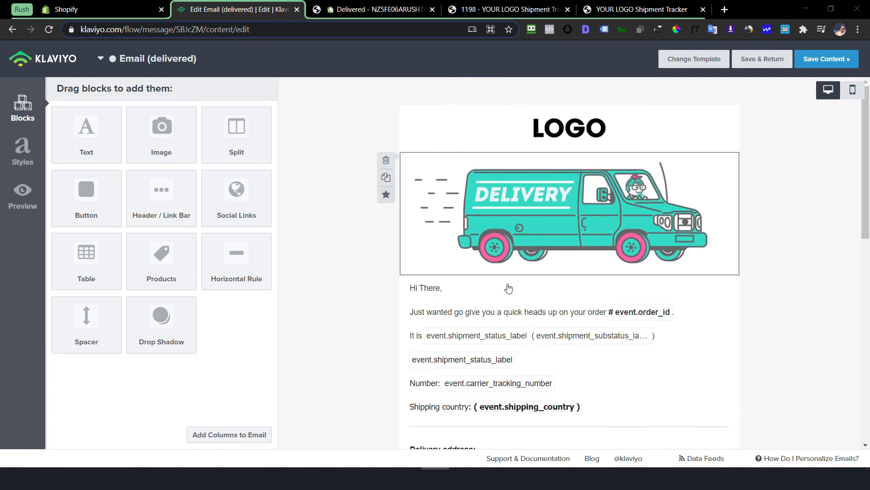
scroll(482, 232, "down", 2)
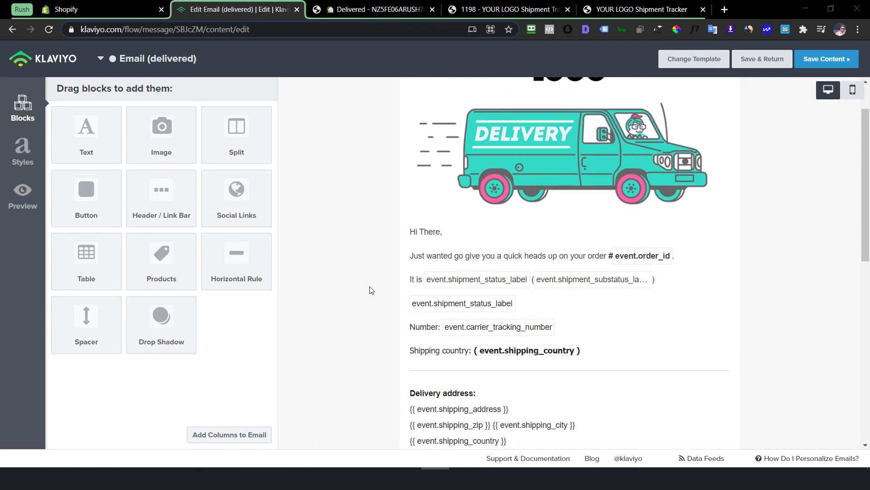
Copy the {{ event.last_checkpoint_city }} tag from the recent event's properties in the email preview settings, and close them without previewing
left_click(32, 196)
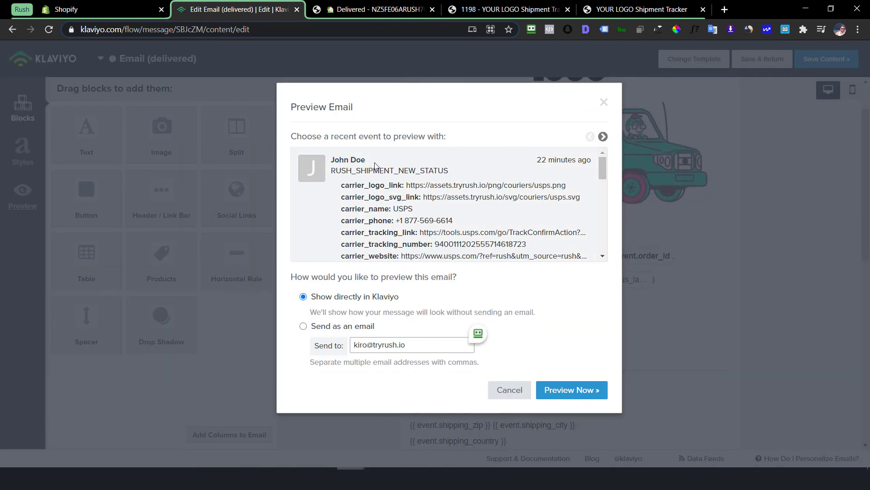
scroll(334, 204, "down", 1)
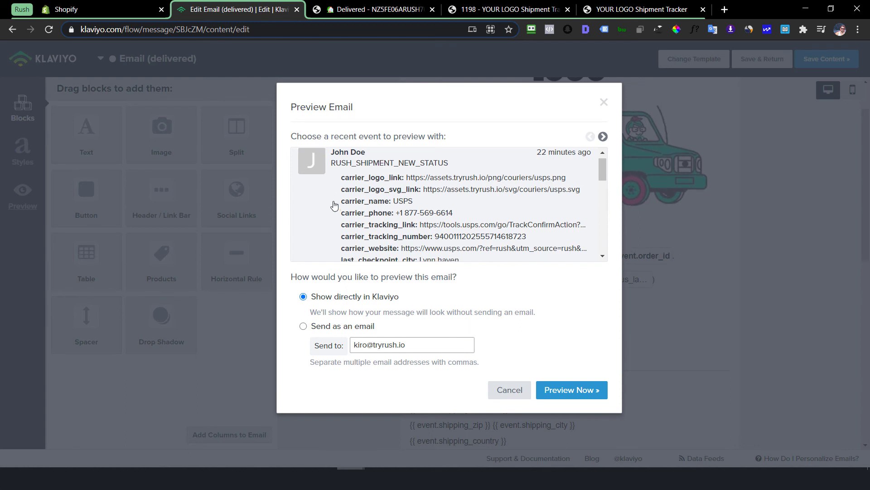
scroll(335, 205, "down", 1)
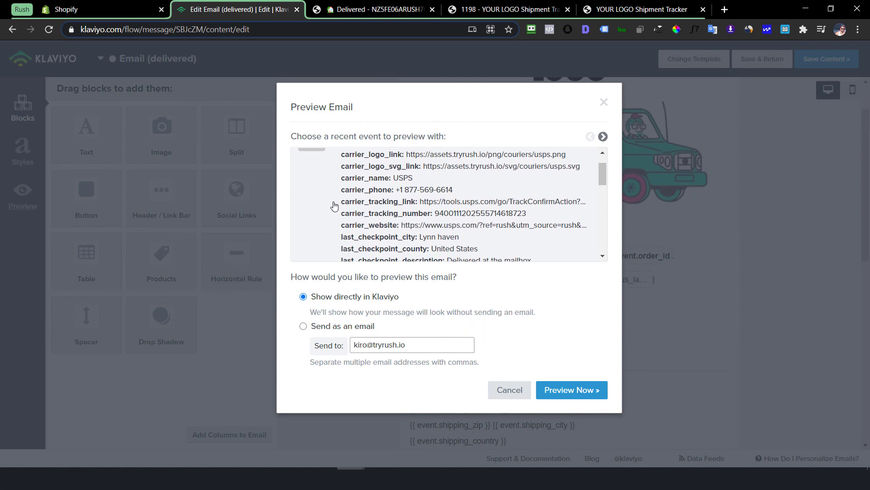
scroll(334, 206, "down", 1)
scroll(334, 207, "down", 1)
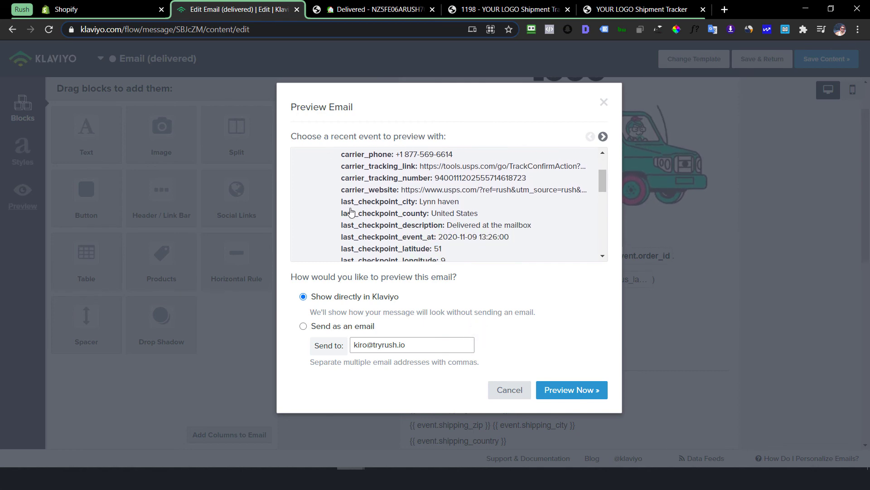
left_click(378, 205)
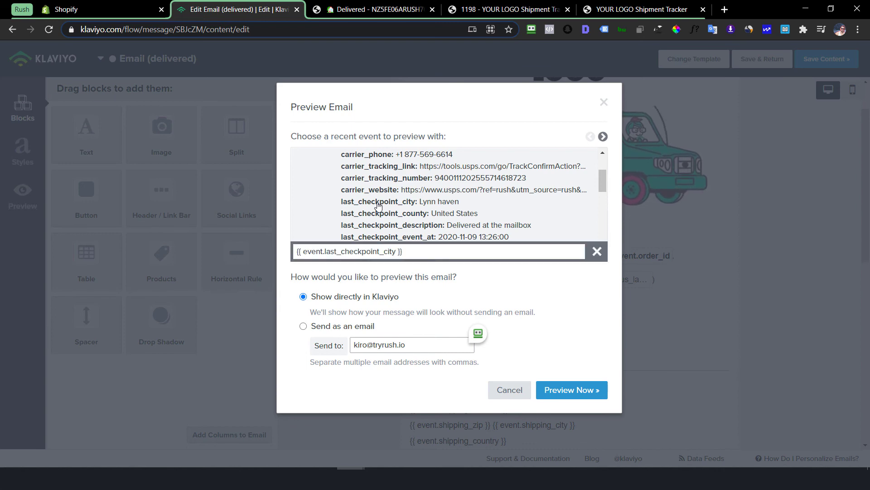
left_click(417, 251)
key("ctrl+c")
left_click(509, 390)
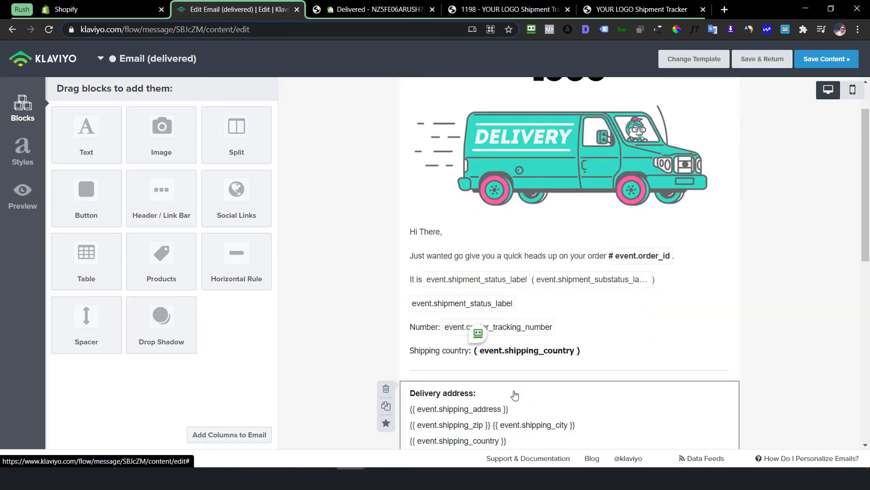
Add the copied {{ event.last_checkpoint_city }} tag on a new line below the shipping country in its text block and save the block
left_click(584, 358)
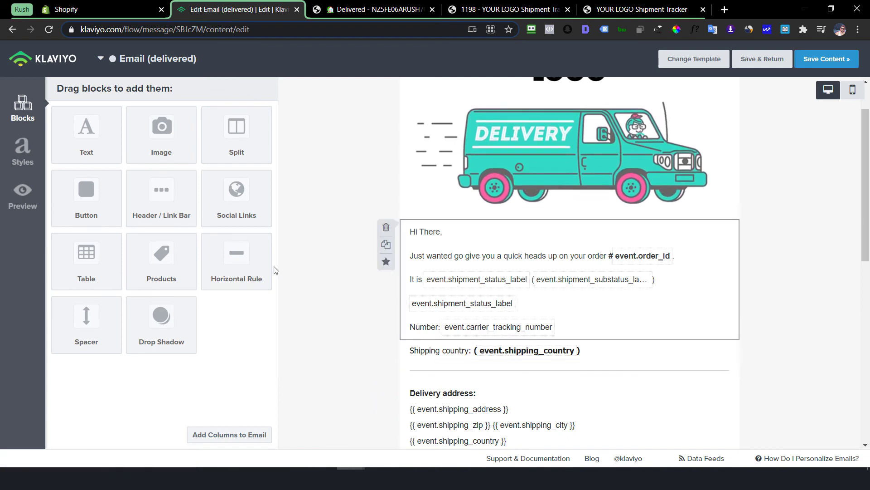
left_click(221, 192)
key("Return")
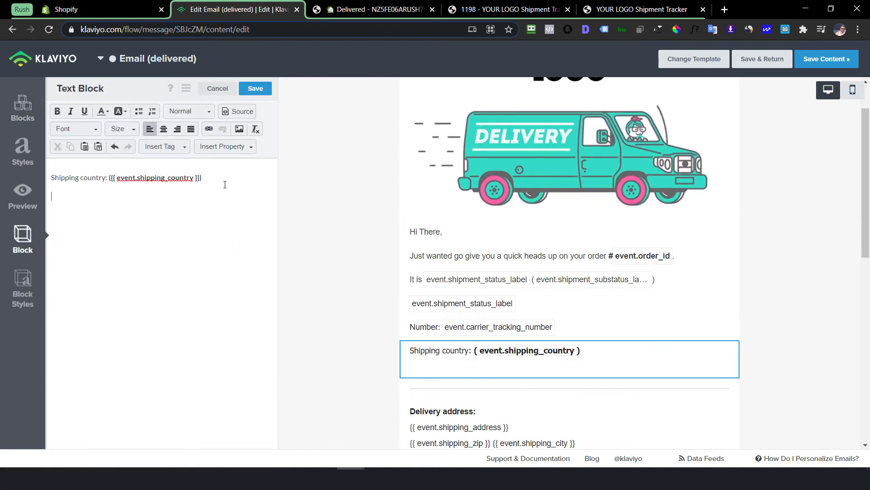
key("ctrl+v")
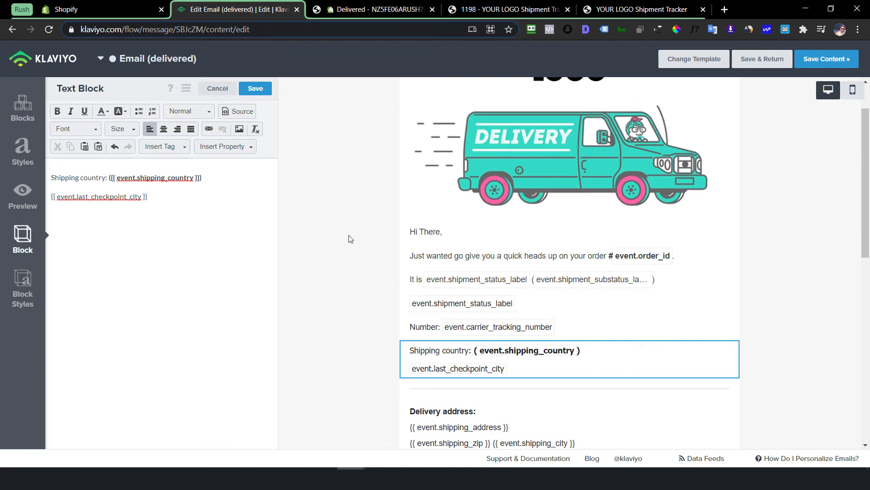
left_click(255, 89)
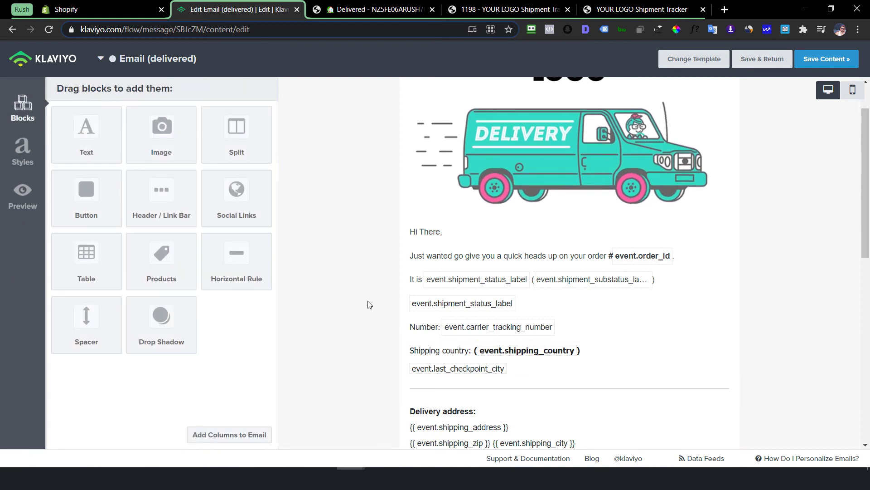
Preview the email directly in Klaviyo with a recent event and examine the shipping, delivery address and package tracking sections
left_click(17, 196)
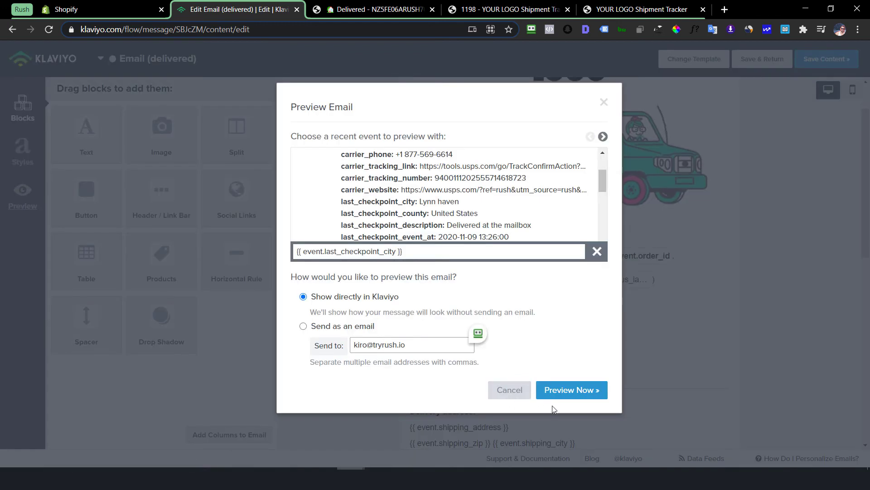
left_click(570, 395)
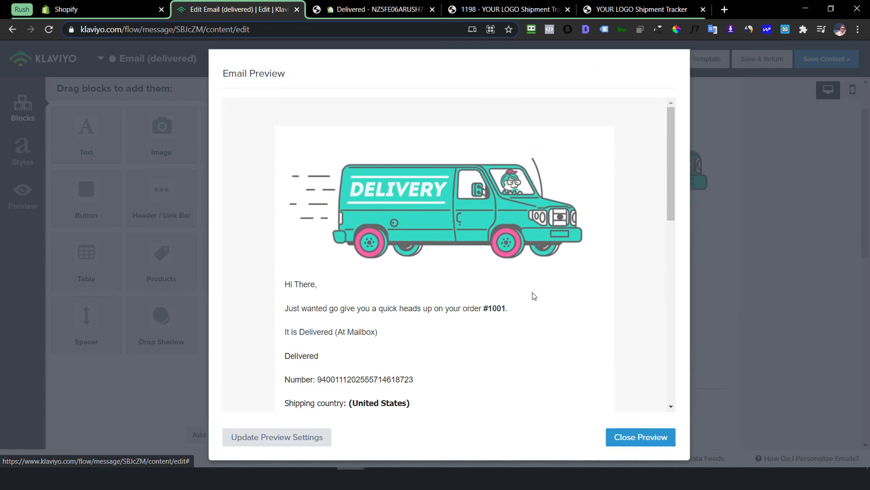
scroll(620, 281, "down", 4)
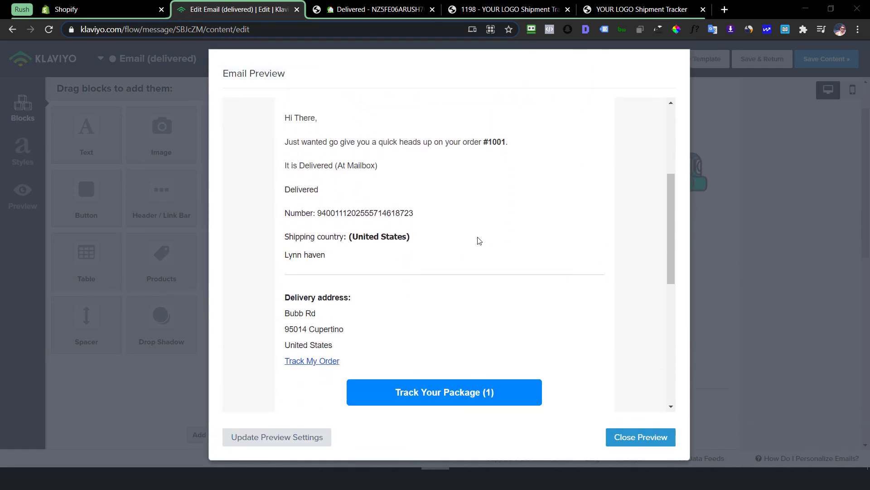
scroll(480, 240, "down", 1)
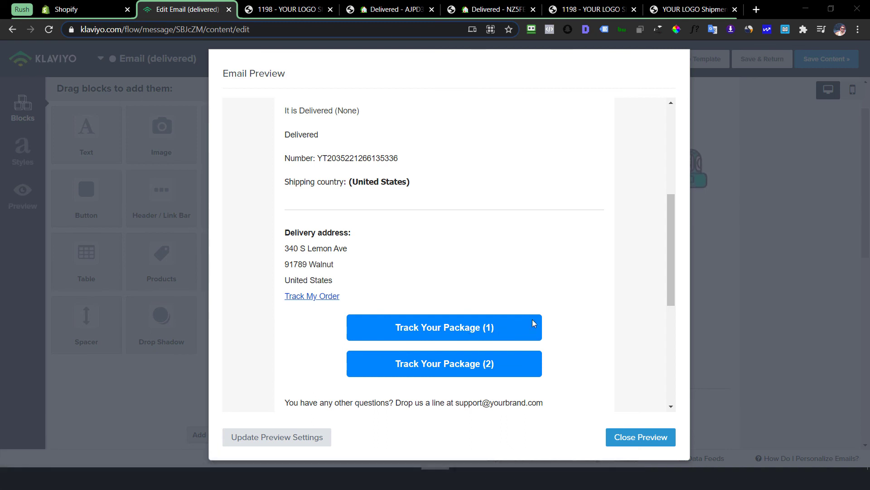
Open the tracking pages linked from Track Your Package (1) and Track Your Package (2) in the email preview
left_click(453, 326)
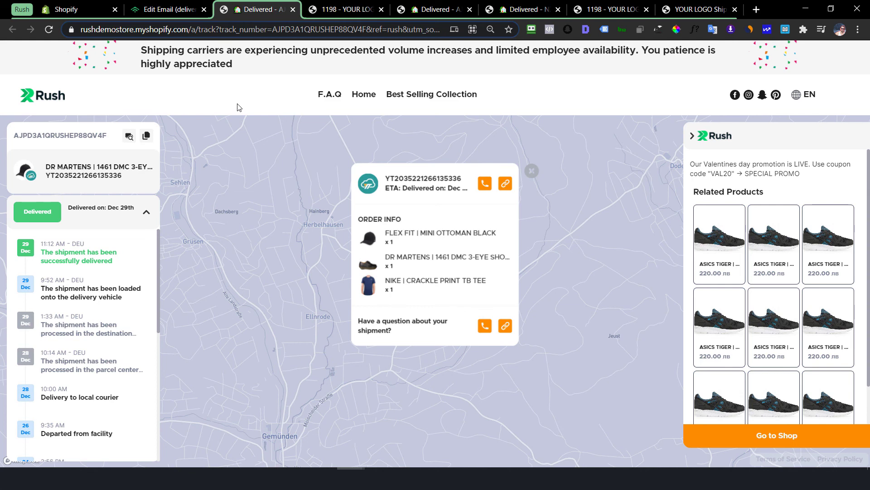
left_click(157, 9)
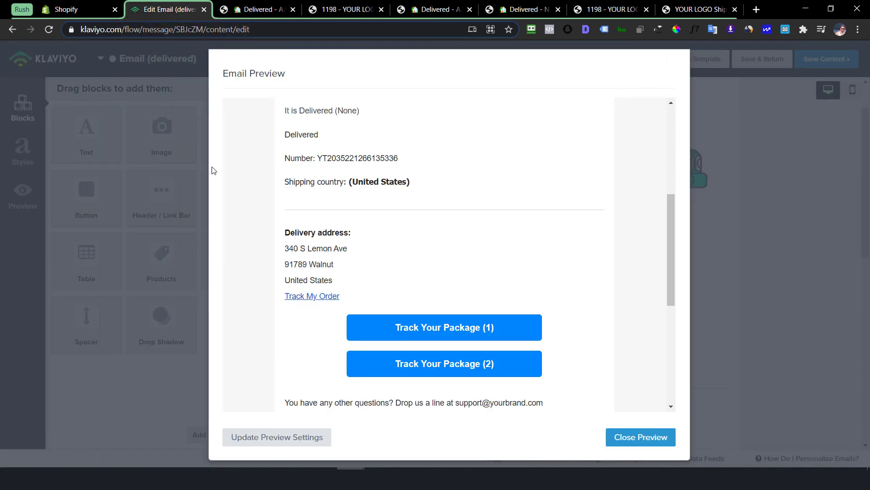
left_click(434, 368)
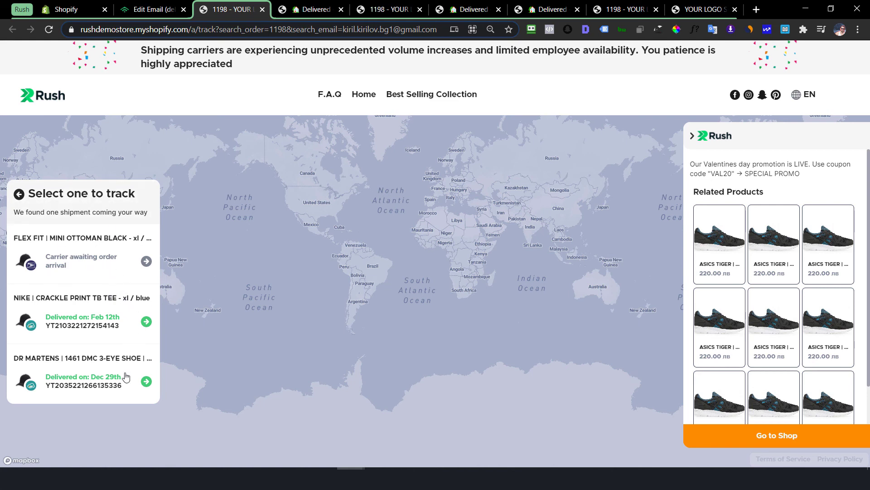
View the NIKE Crackle Print shipment's tracking details, switch to the FLEX FIT Mini Ottoman shipment, and return to the NIKE one
left_click(131, 325)
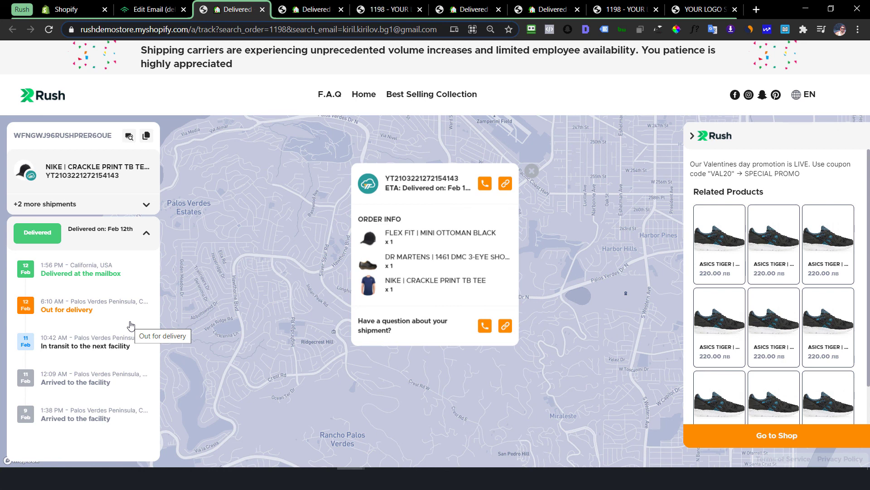
left_click(138, 208)
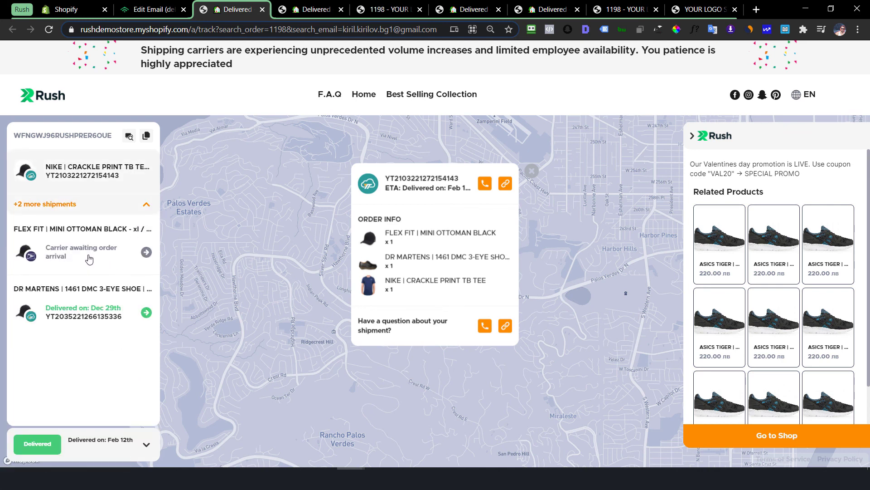
left_click(90, 259)
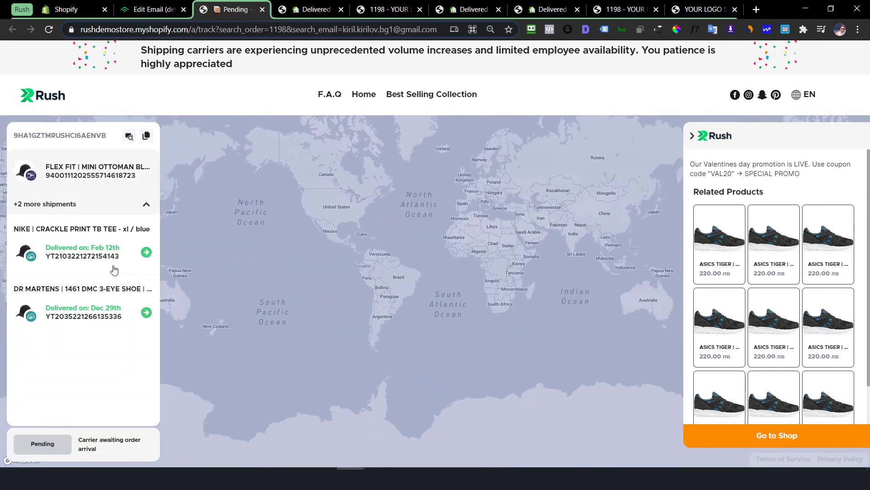
left_click(114, 270)
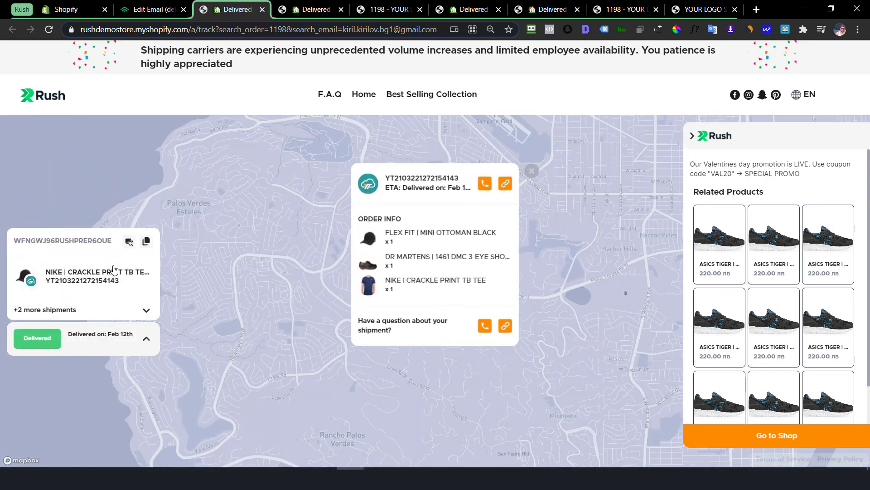